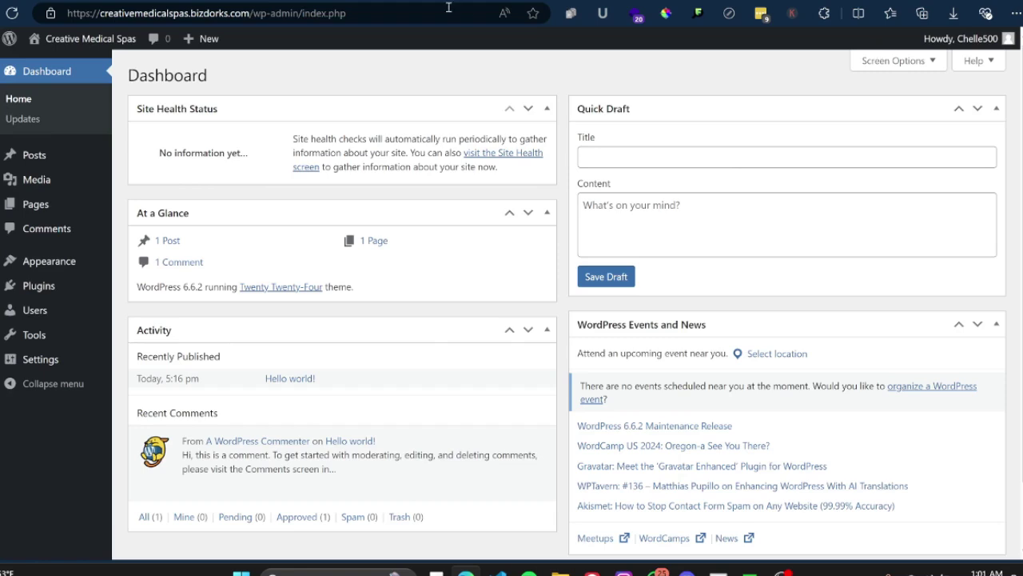
View the My Elementor account's Websites page and return to the site's WordPress dashboard
key("ctrl+shift+a")
key("Return")
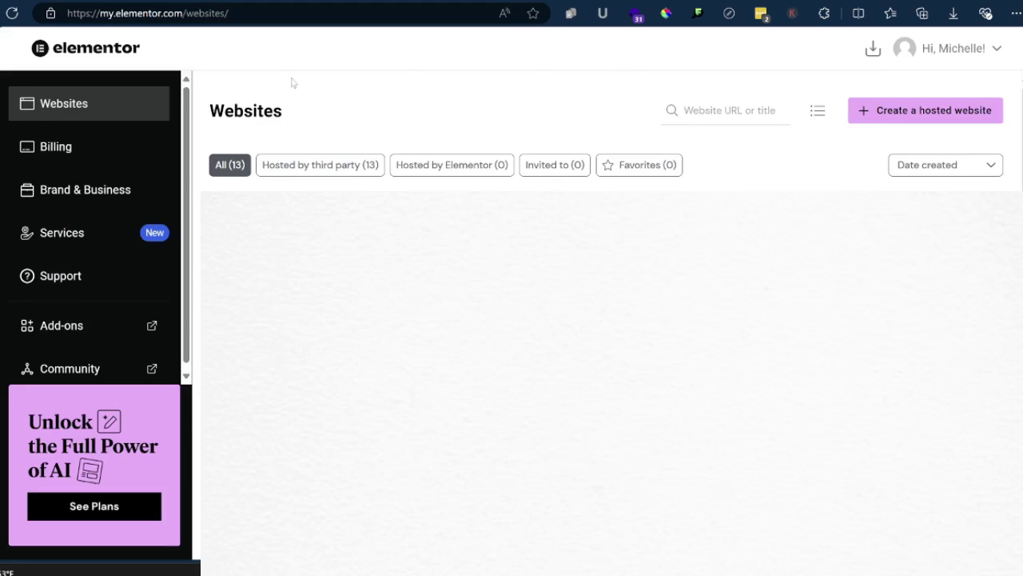
key("ctrl+Tab")
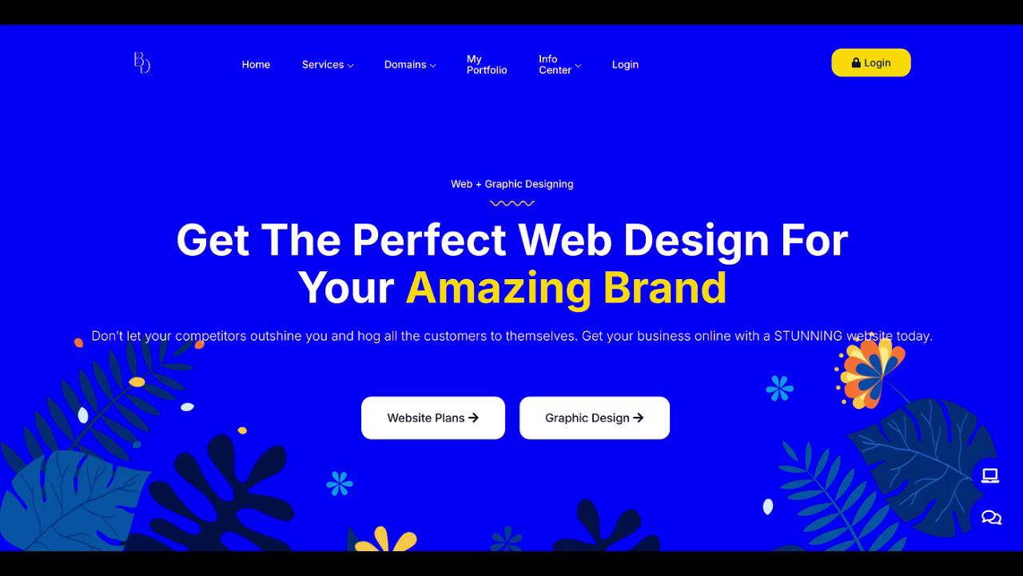
Examine the website plans on the Bizdorks homepage, comparing Build Your Own Site, Practice Website and Medical Spa Website Build
scroll(929, 168, "down", 5)
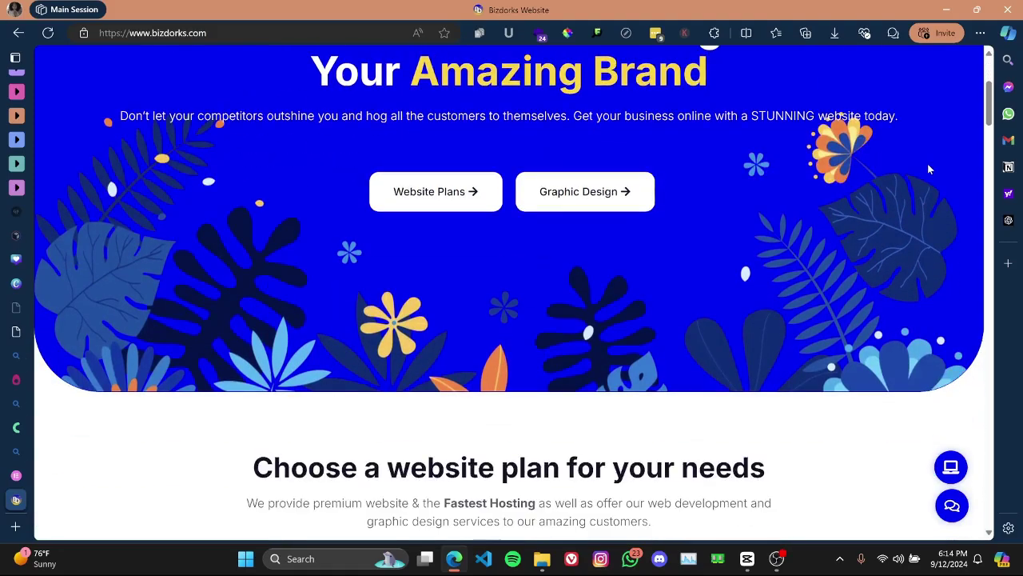
scroll(929, 169, "down", 4)
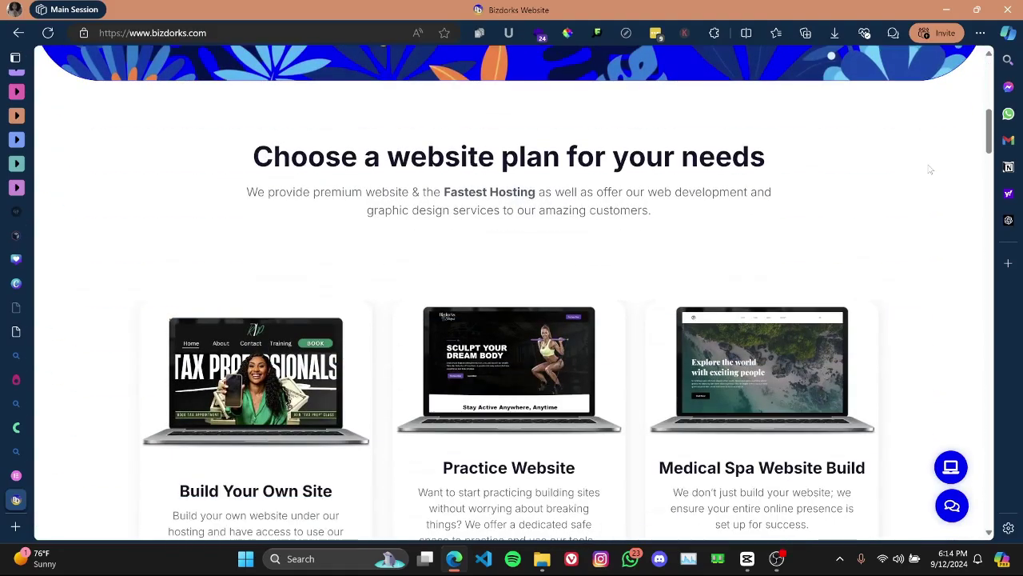
scroll(930, 169, "down", 2)
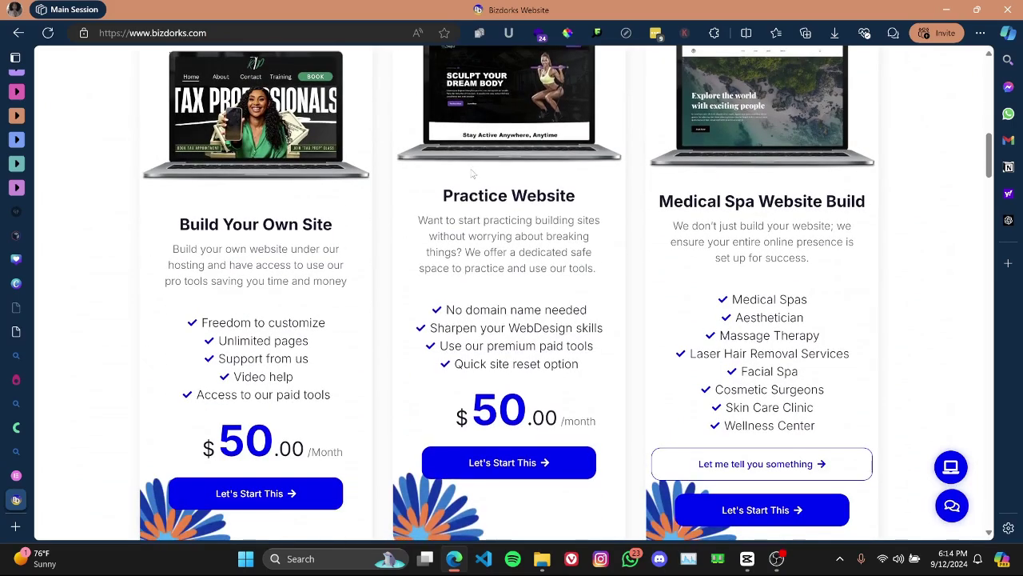
scroll(475, 303, "up", 1)
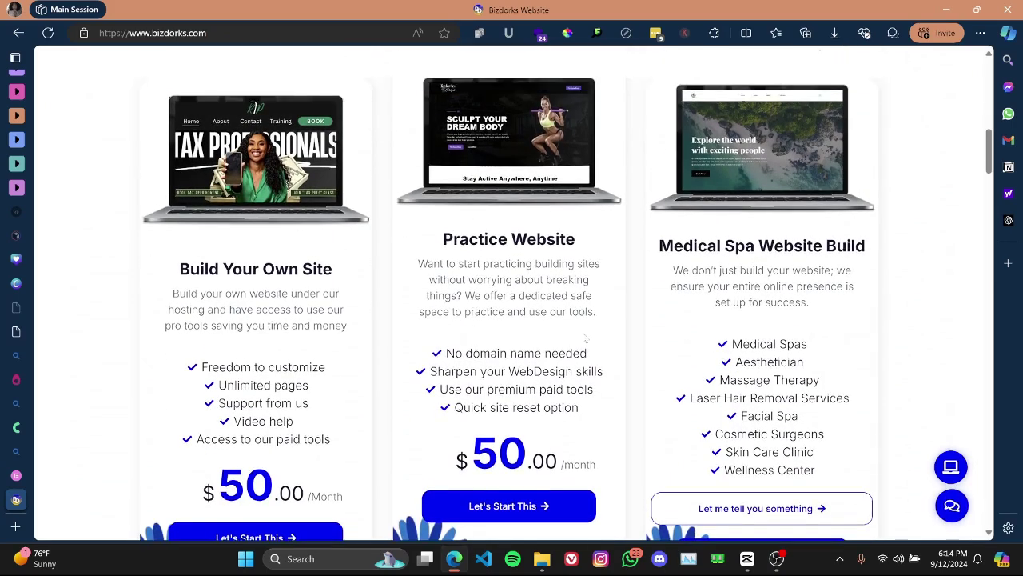
scroll(543, 384, "down", 1)
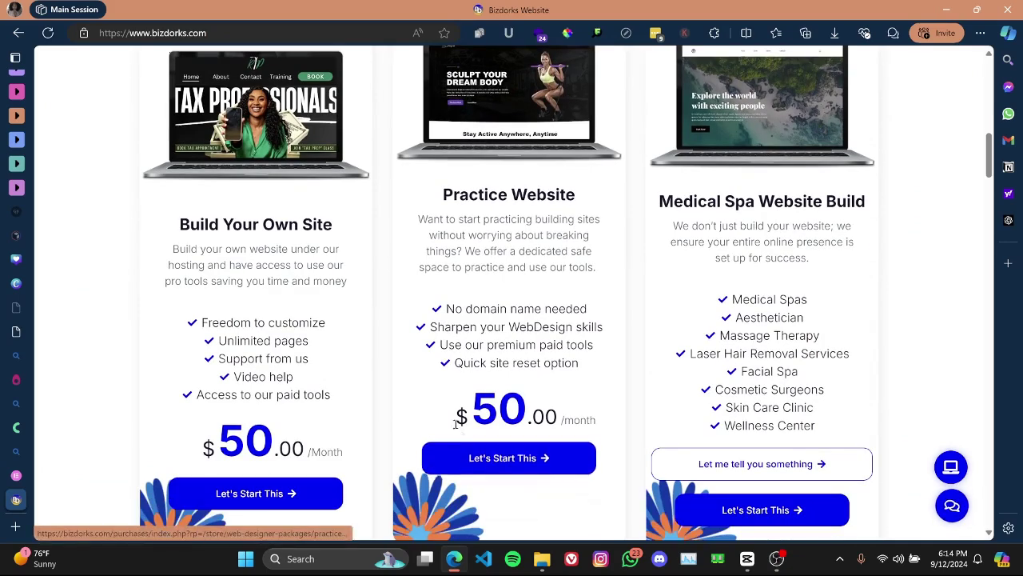
scroll(587, 319, "up", 1)
scroll(591, 316, "down", 1)
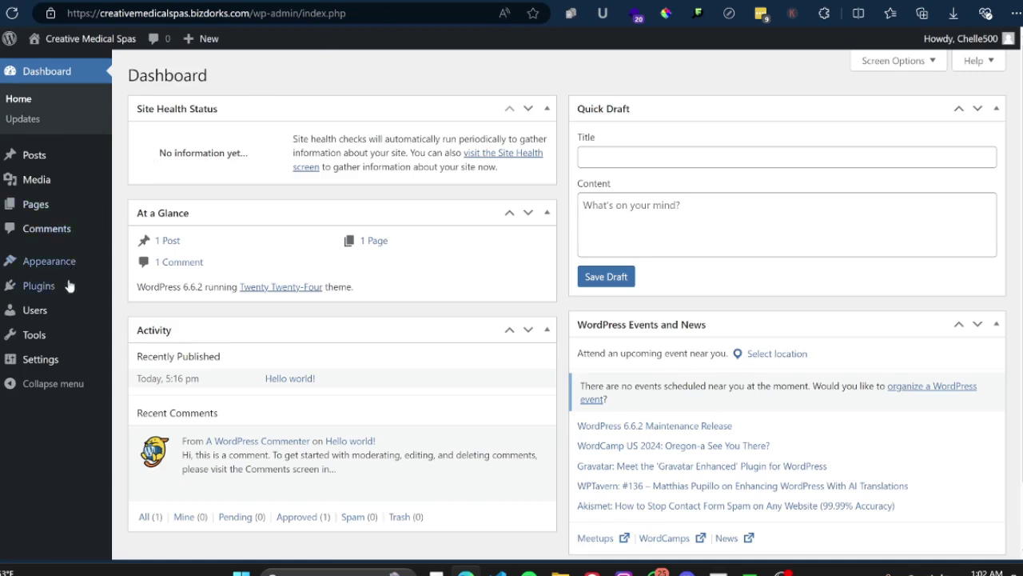
Search the plugin directory for "elementor", and install and activate Elementor Website Builder
mouse_move(52, 295)
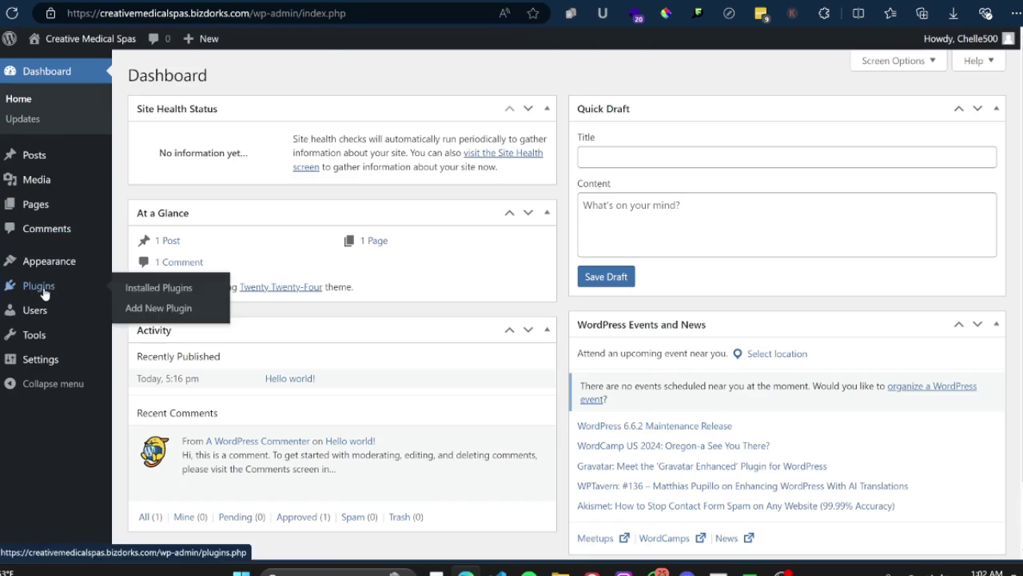
left_click(134, 311)
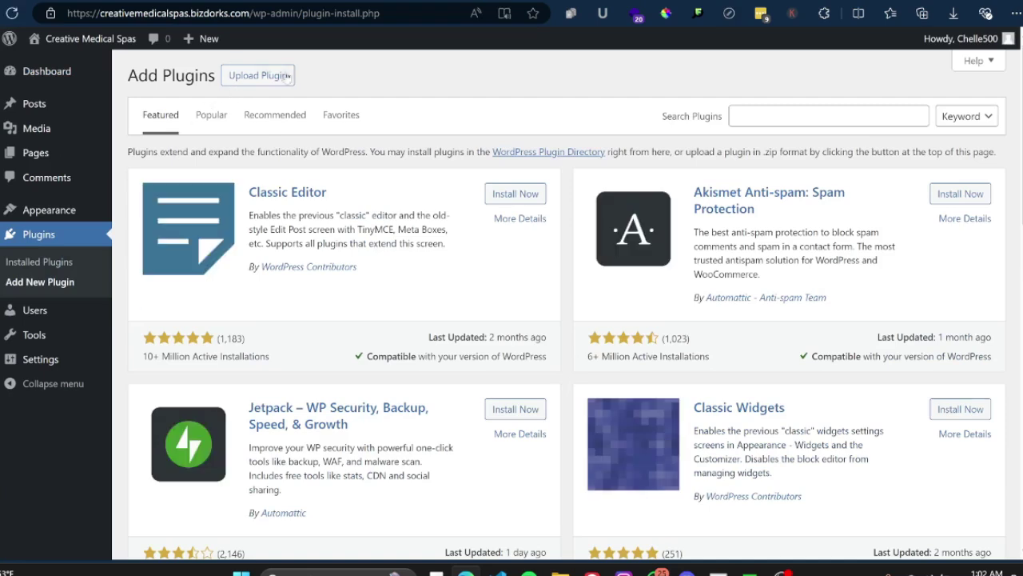
left_click(746, 114)
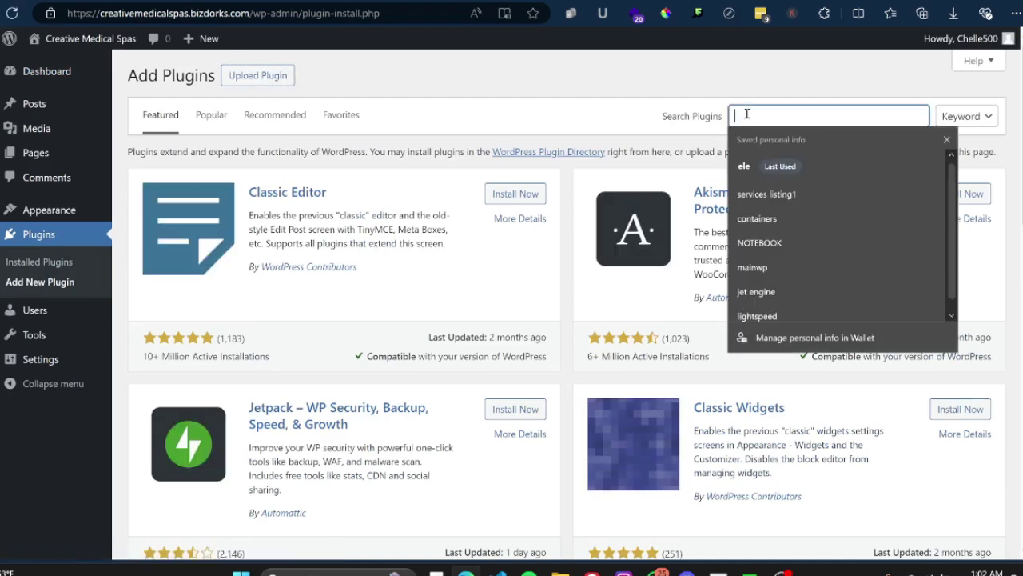
type("ele")
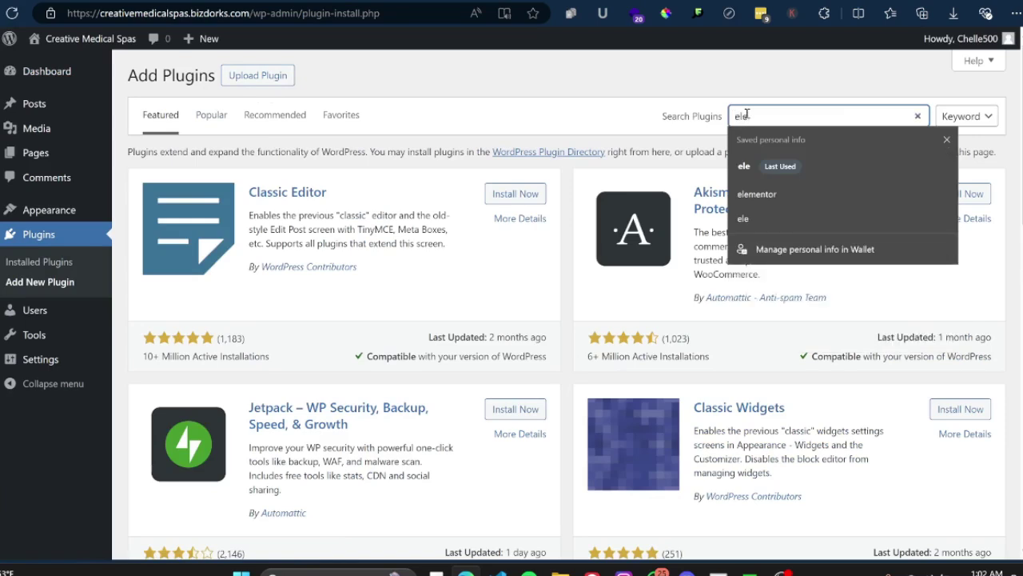
type("mentor")
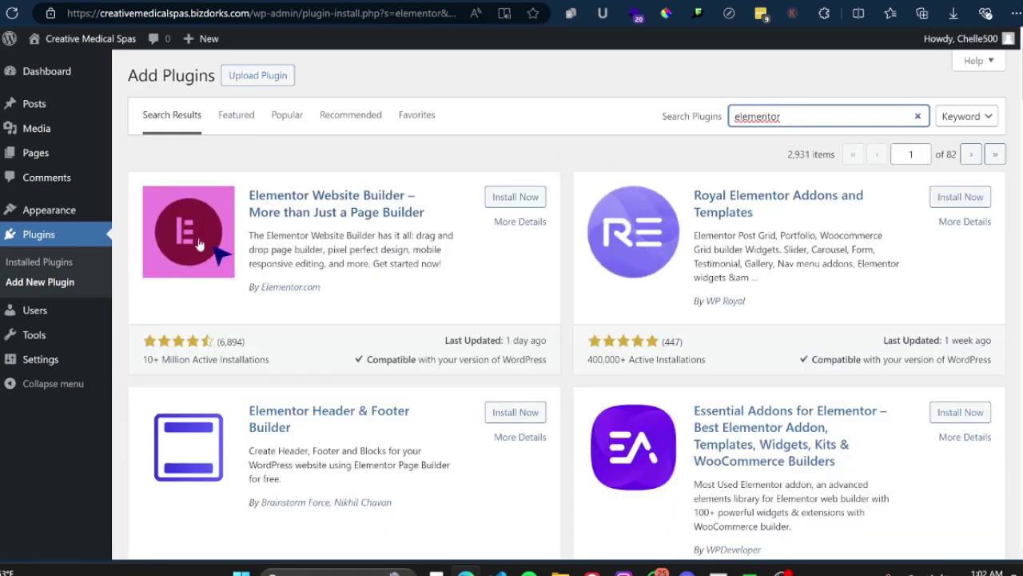
left_click(508, 197)
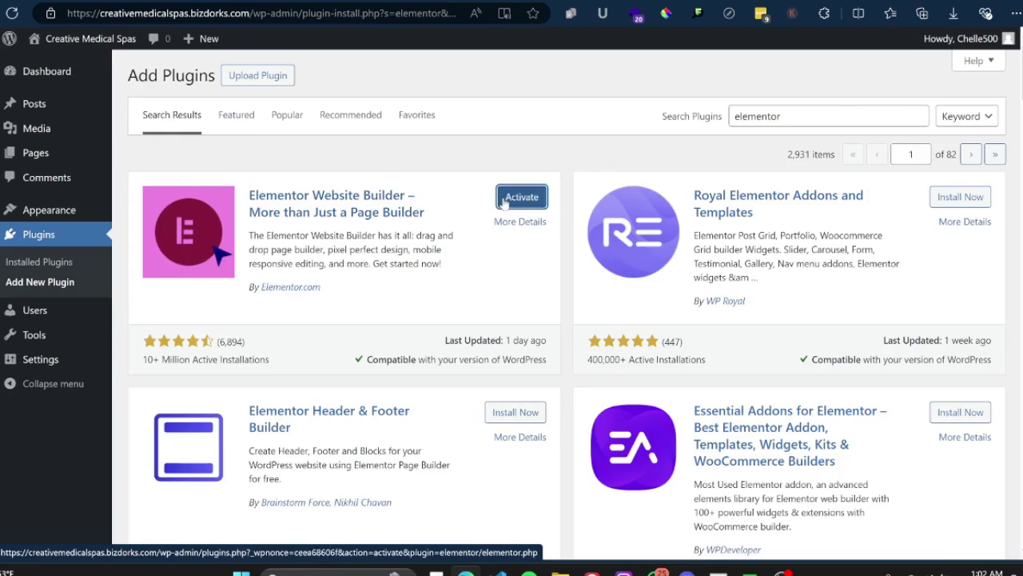
left_click(516, 201)
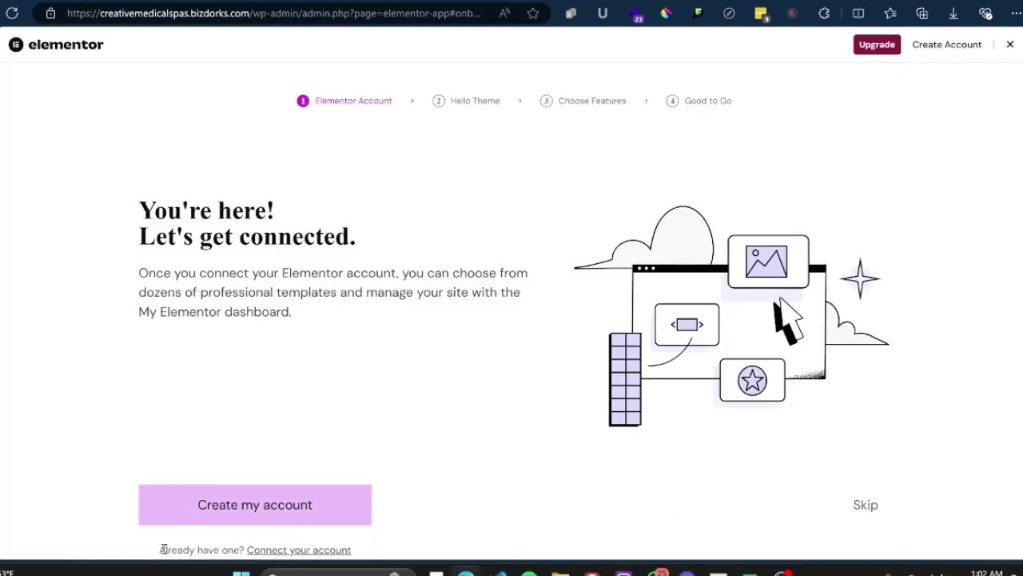
Connect the site to the existing Elementor account and open the list of installed plugins
left_click_drag(160, 550, 373, 557)
left_click(318, 552)
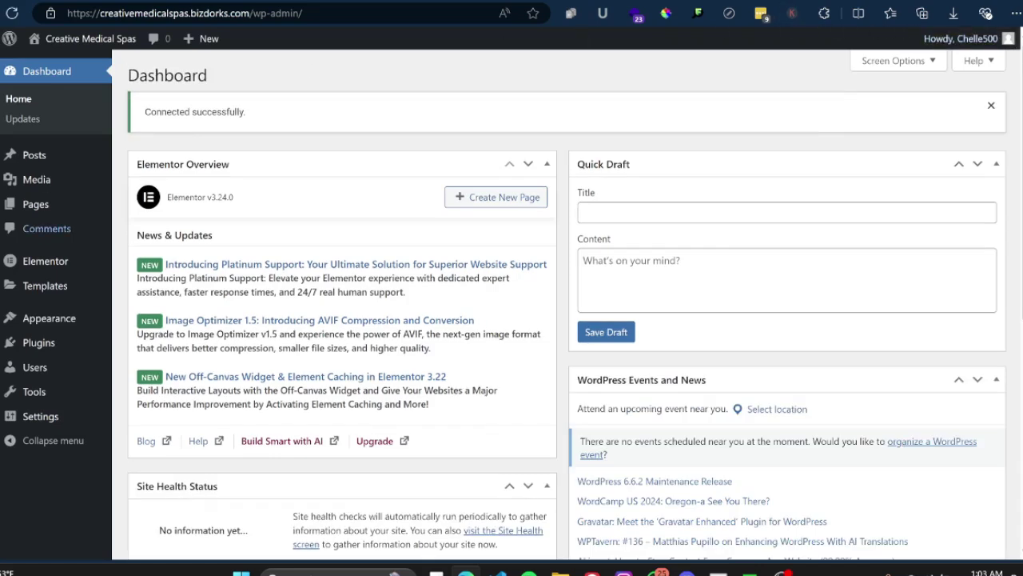
mouse_move(54, 346)
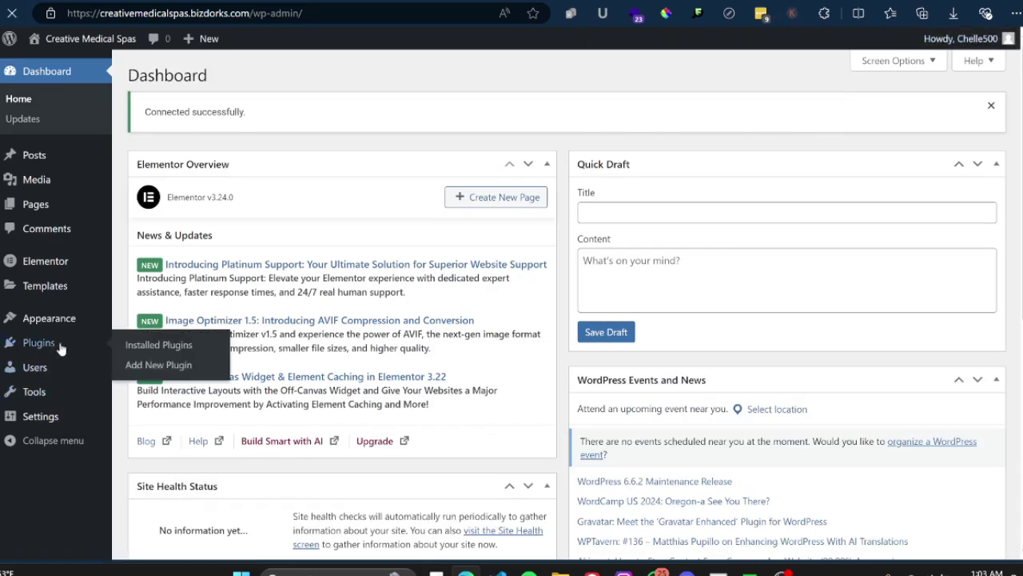
left_click(134, 344)
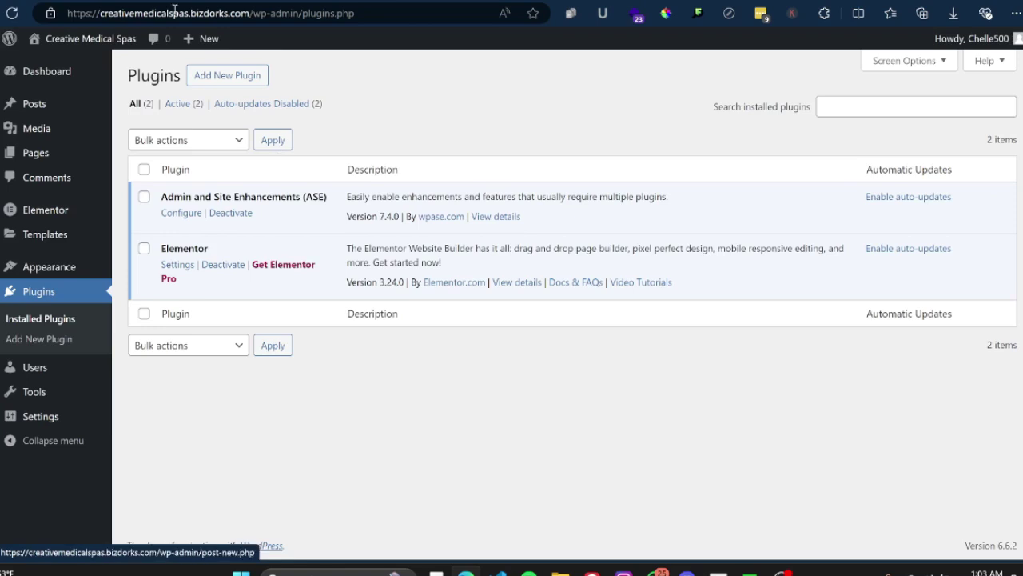
Switch to the My Elementor account page and download the Elementor Pro Expert plugin package
left_click(8, 90)
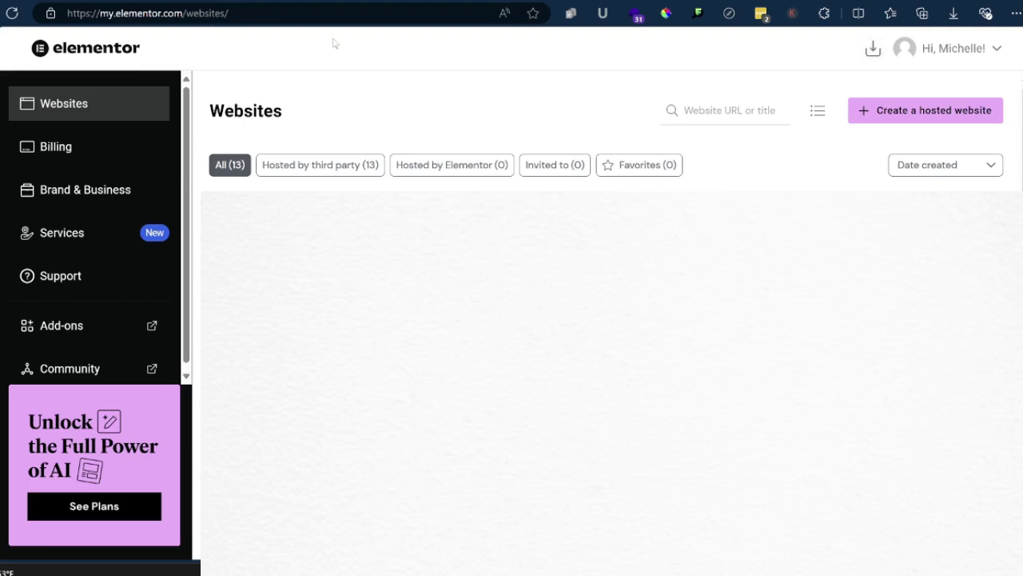
left_click(873, 50)
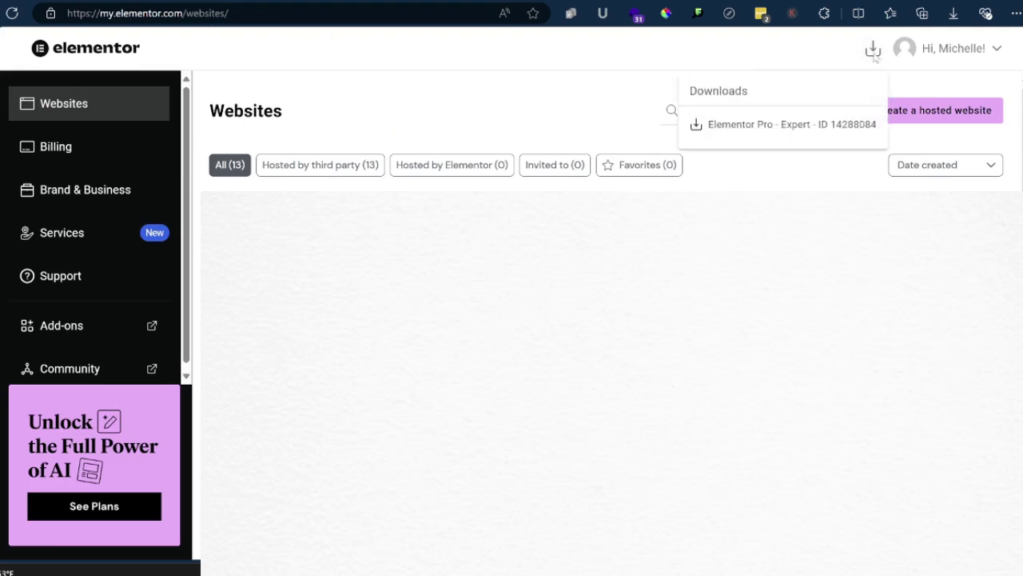
left_click(748, 132)
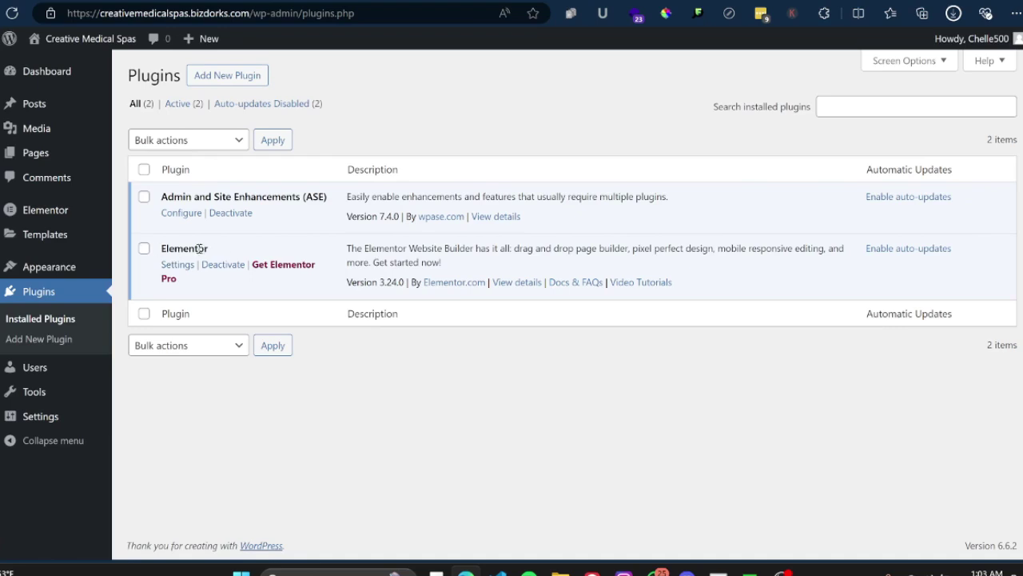
Upload elementor-pro-3.24.0.zip from the Downloads folder as a new WordPress plugin, install it and activate it
left_click(234, 78)
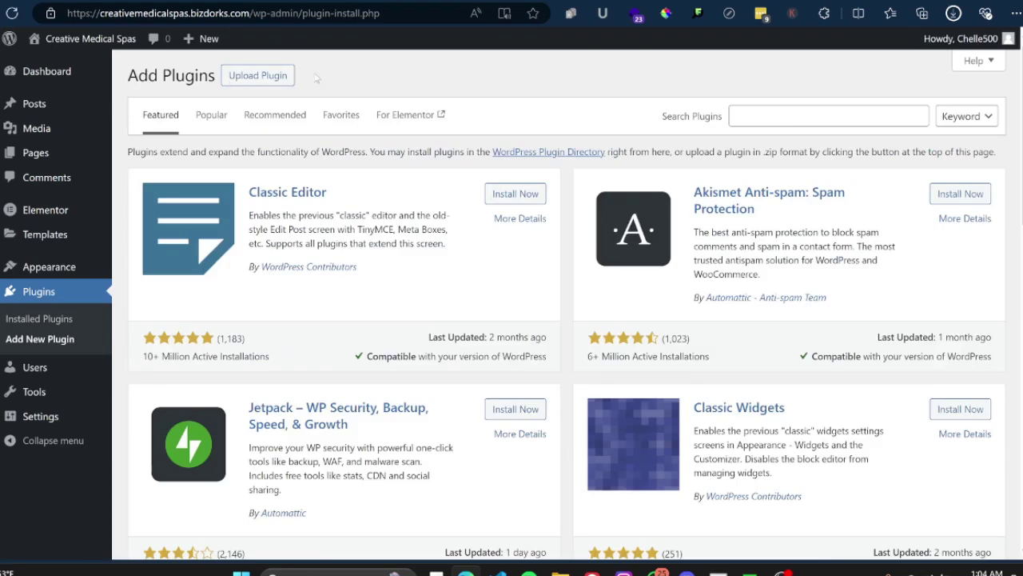
left_click(258, 76)
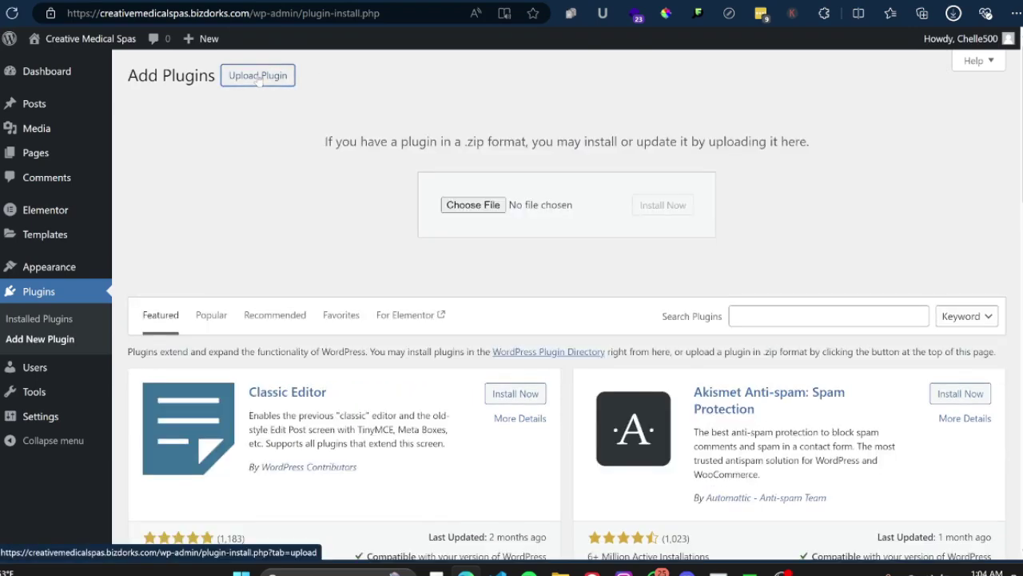
left_click(473, 205)
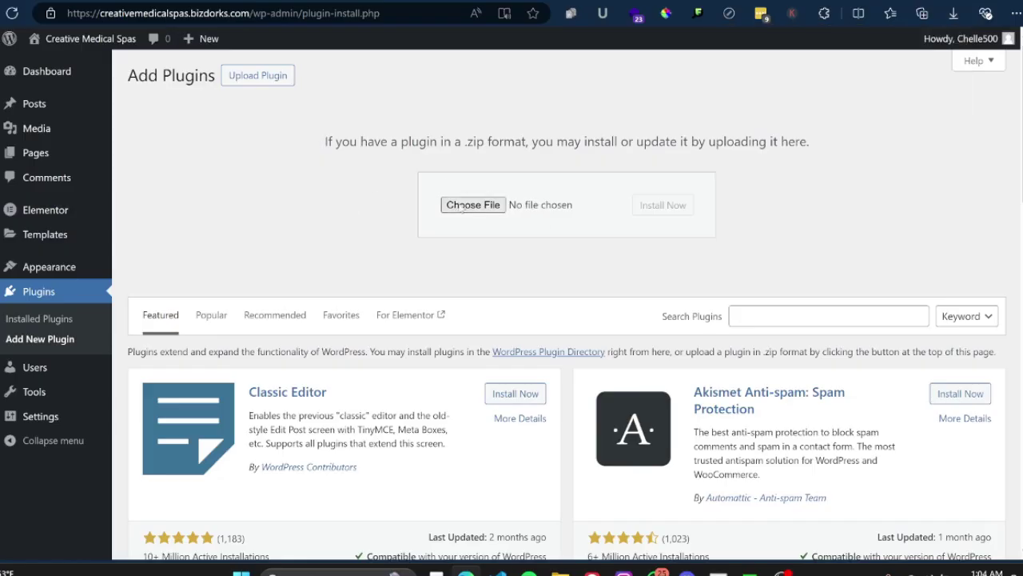
left_click(473, 205)
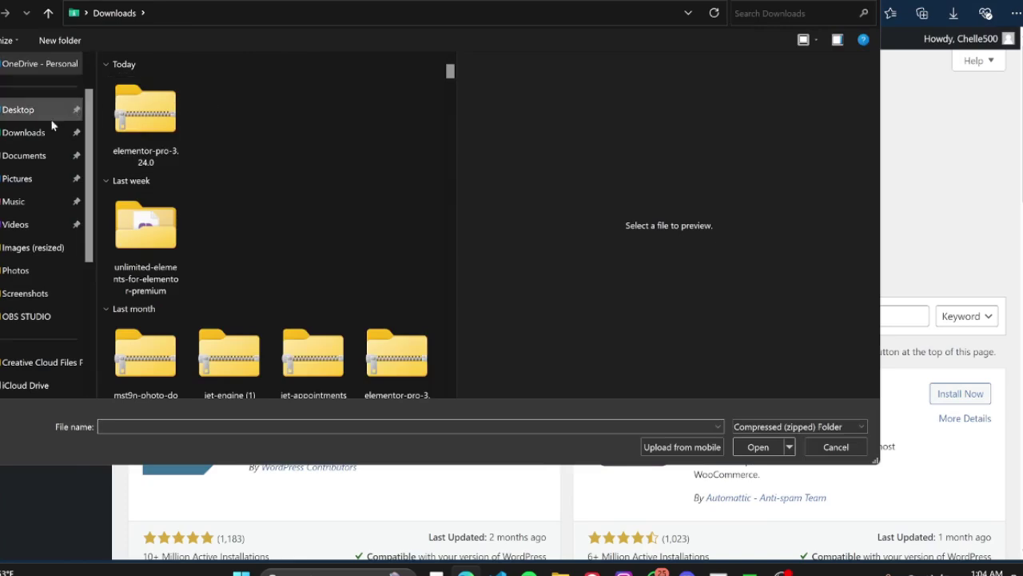
left_click(32, 132)
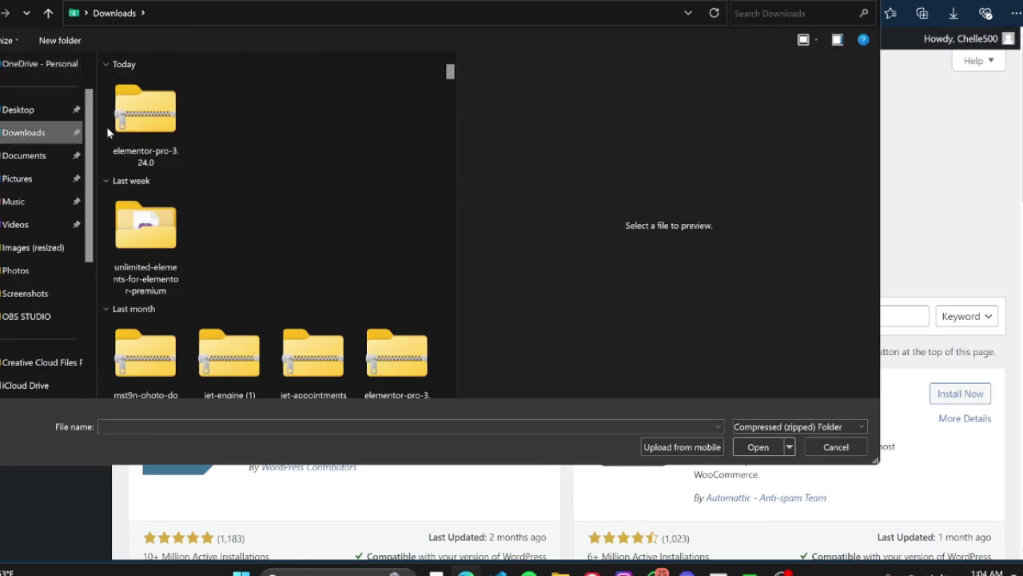
left_click(152, 135)
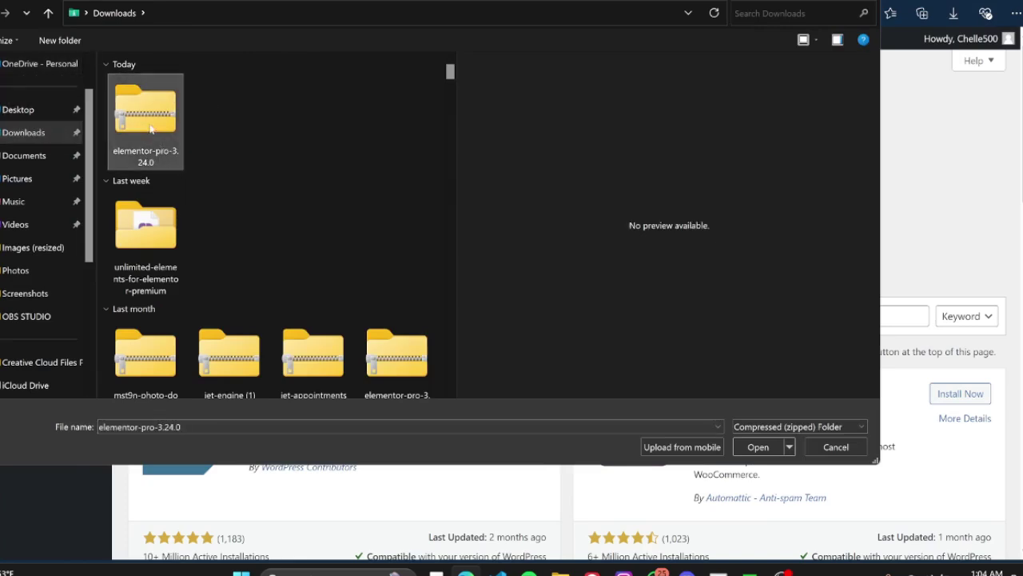
left_click(758, 447)
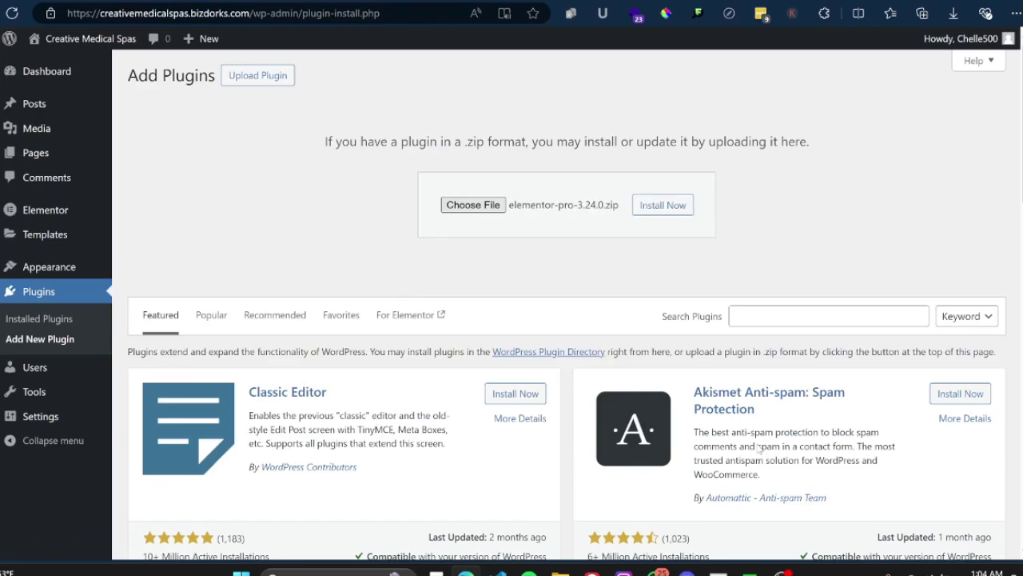
left_click(686, 205)
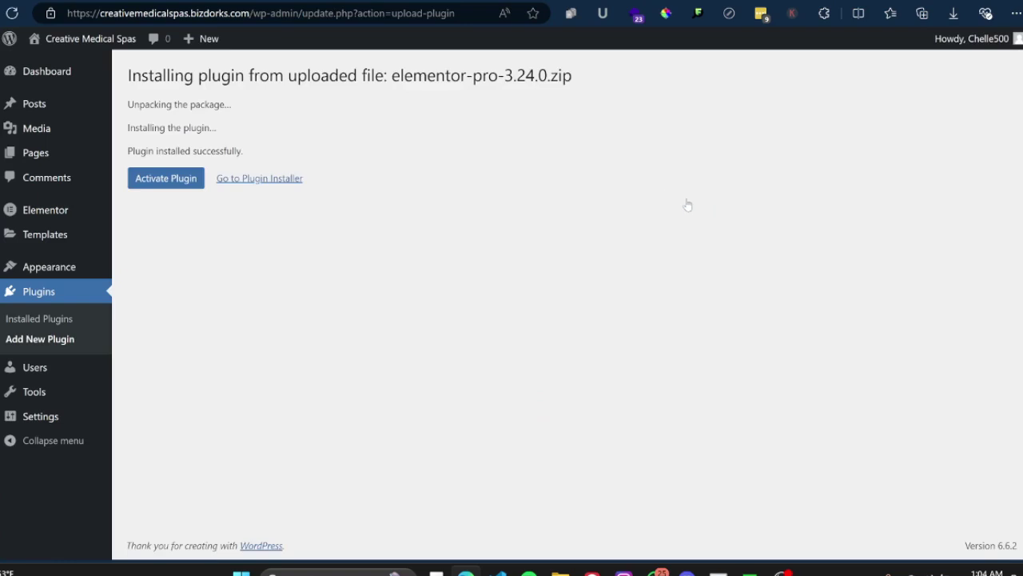
left_click(171, 181)
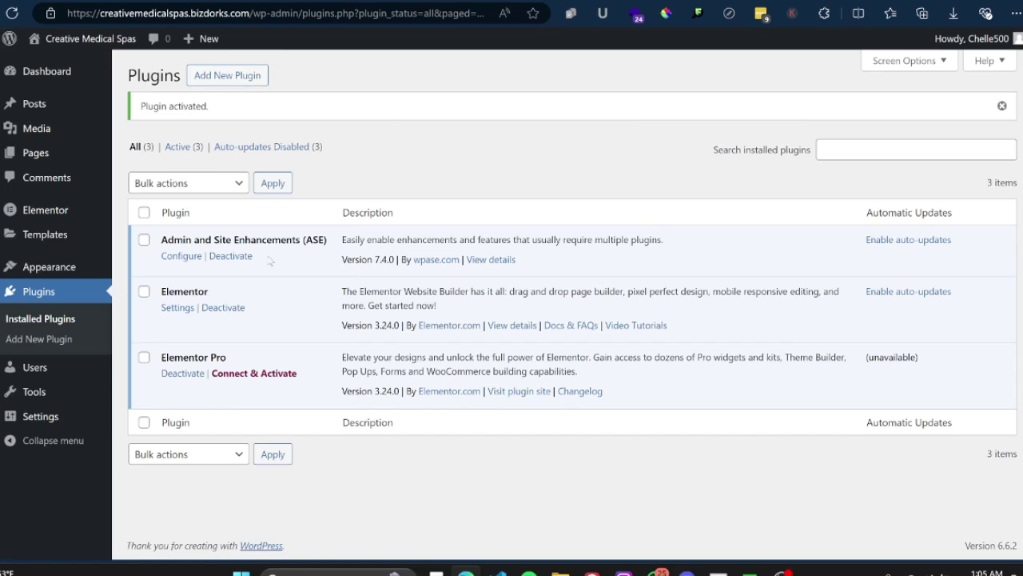
Connect Elementor Pro to the account, activate its license and check the status in License Settings
left_click(256, 374)
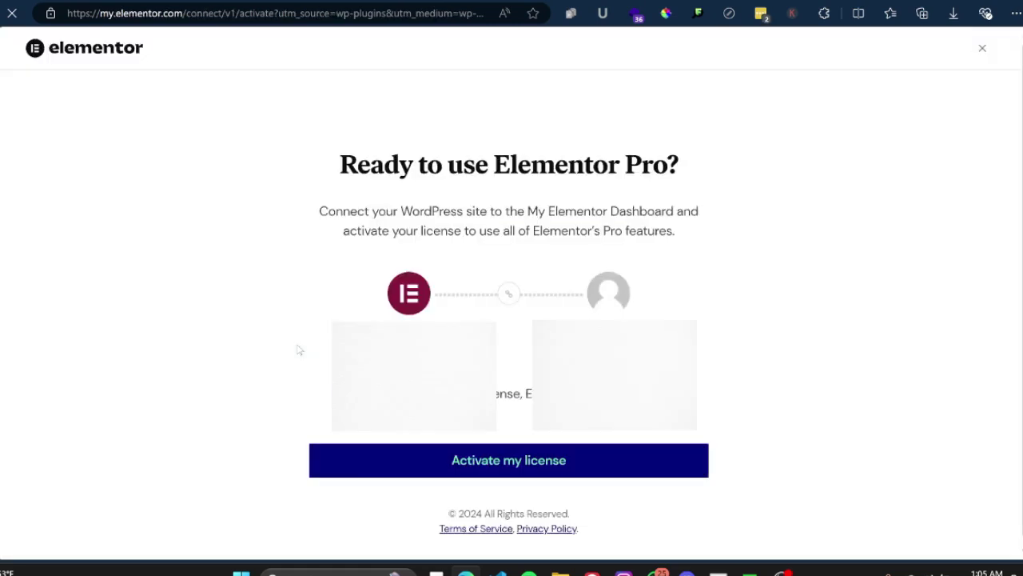
left_click(507, 466)
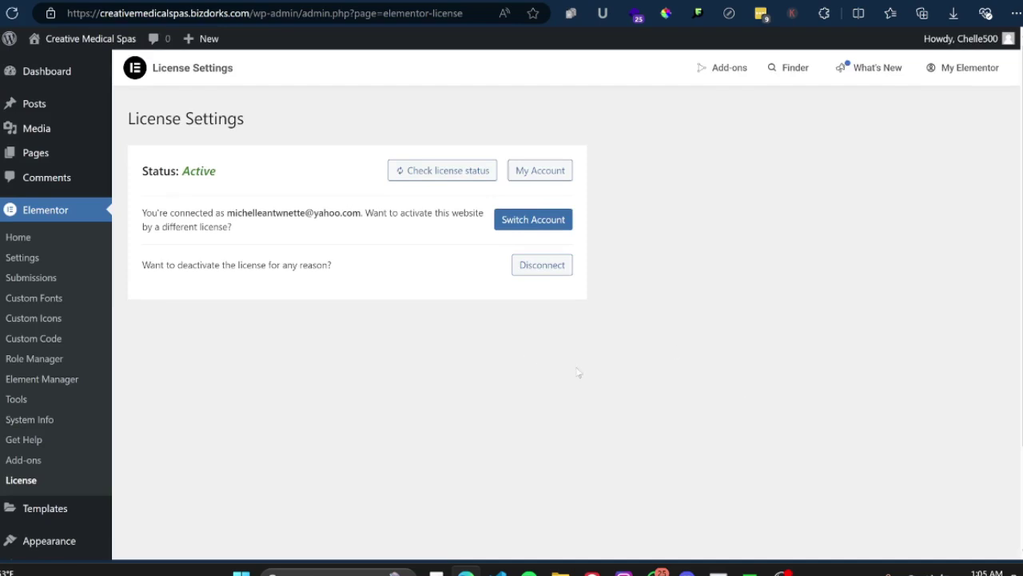
left_click_drag(217, 171, 142, 171)
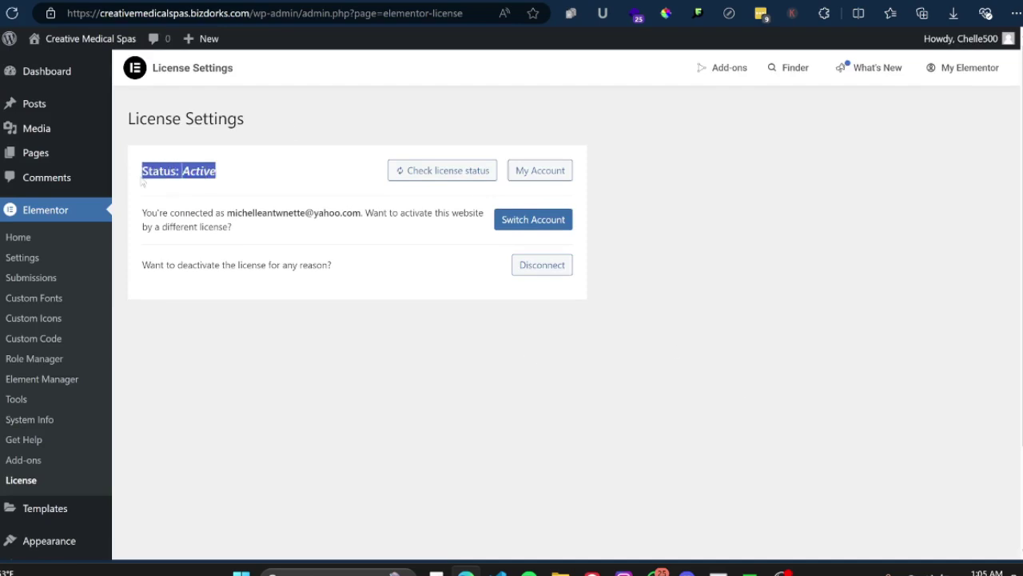
left_click(223, 184)
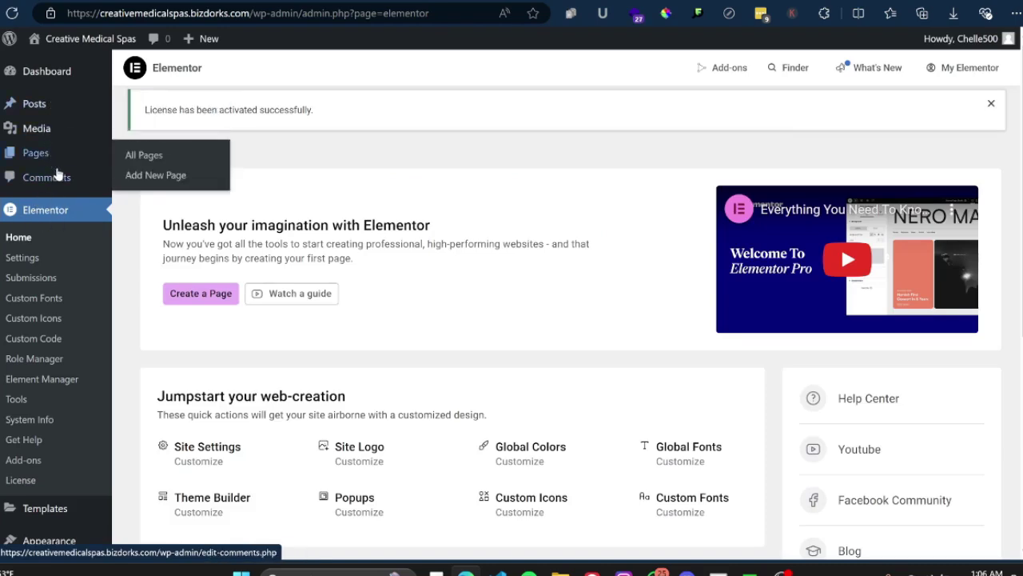
Open the experiments and features section of the Elementor settings
scroll(56, 174, "down", 3)
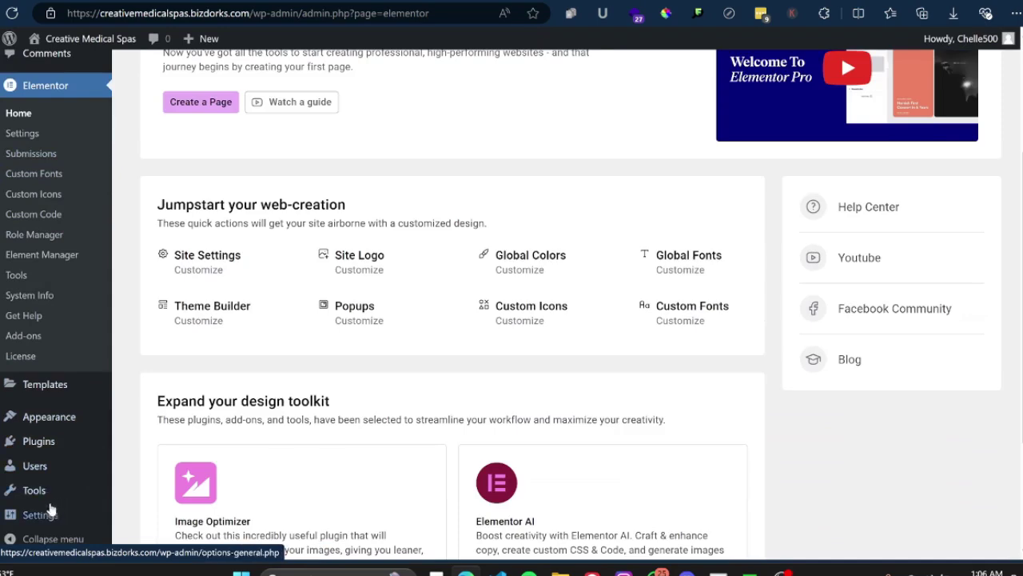
scroll(49, 280, "up", 1)
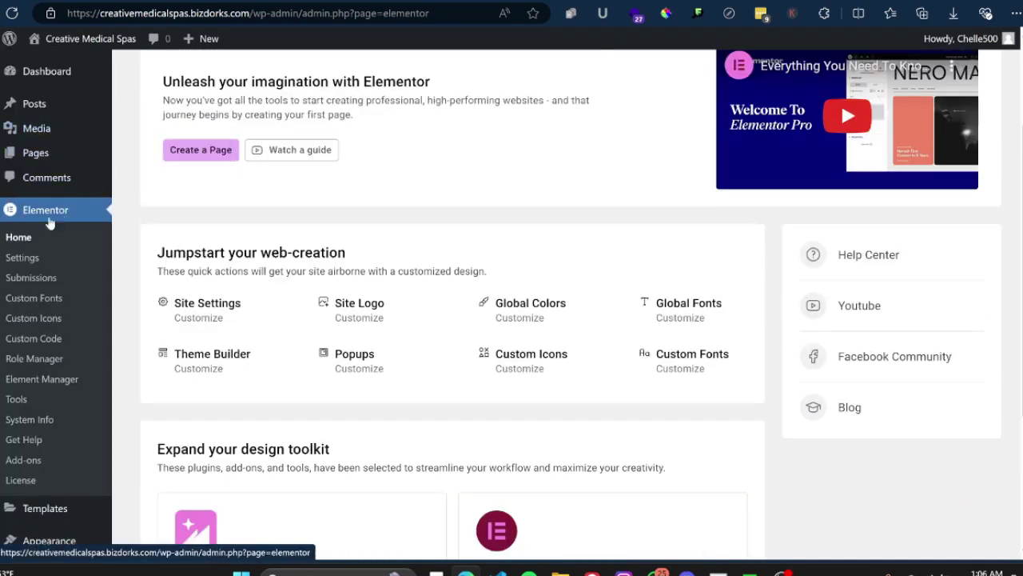
scroll(51, 240, "down", 2)
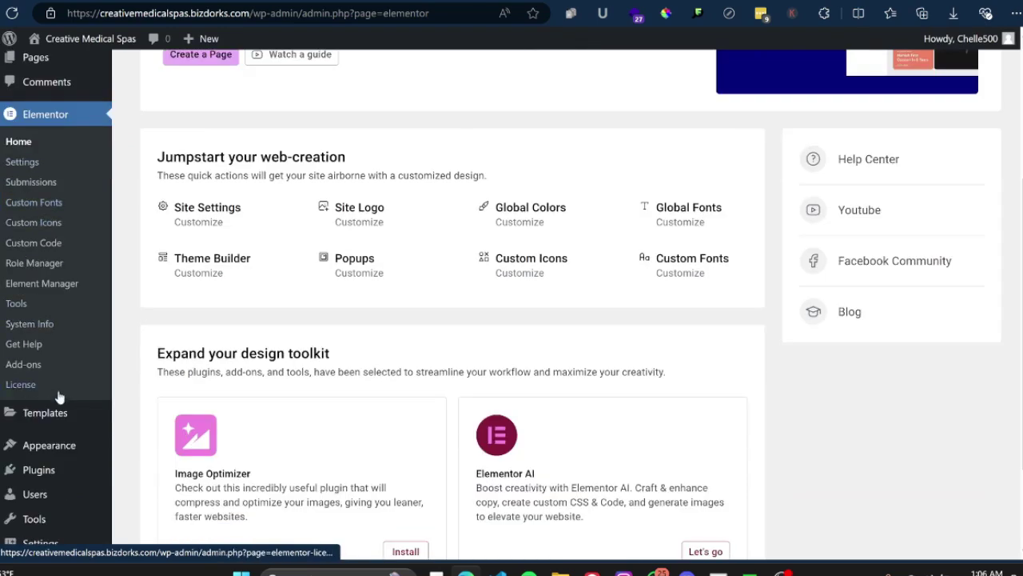
scroll(383, 157, "up", 1)
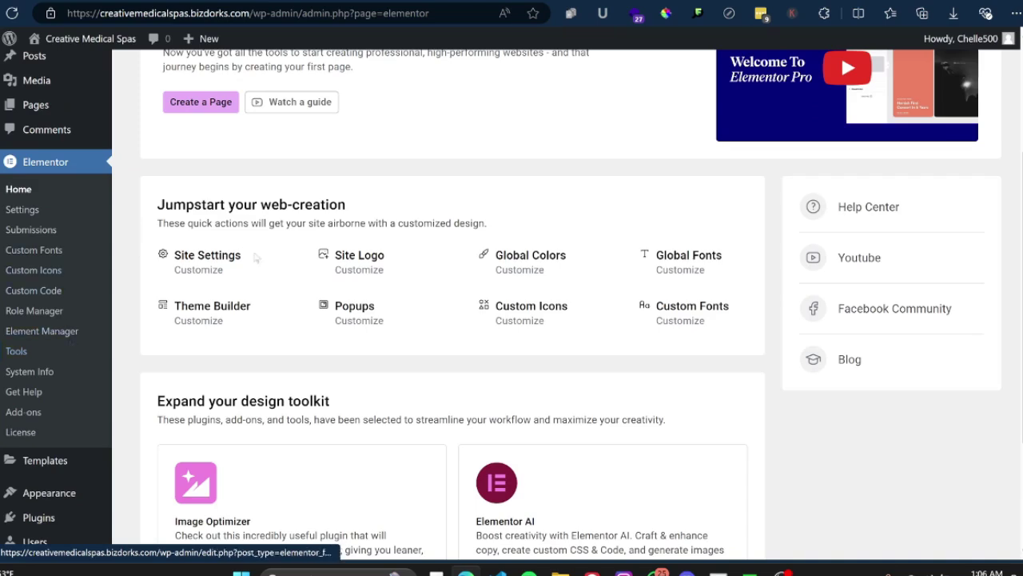
scroll(257, 255, "up", 3)
scroll(349, 264, "down", 1)
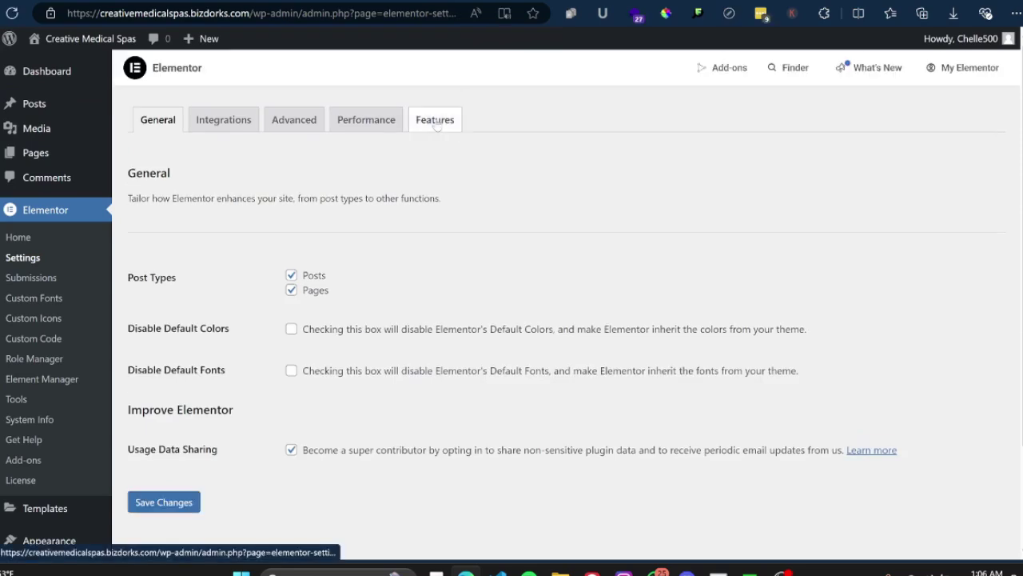
left_click(436, 122)
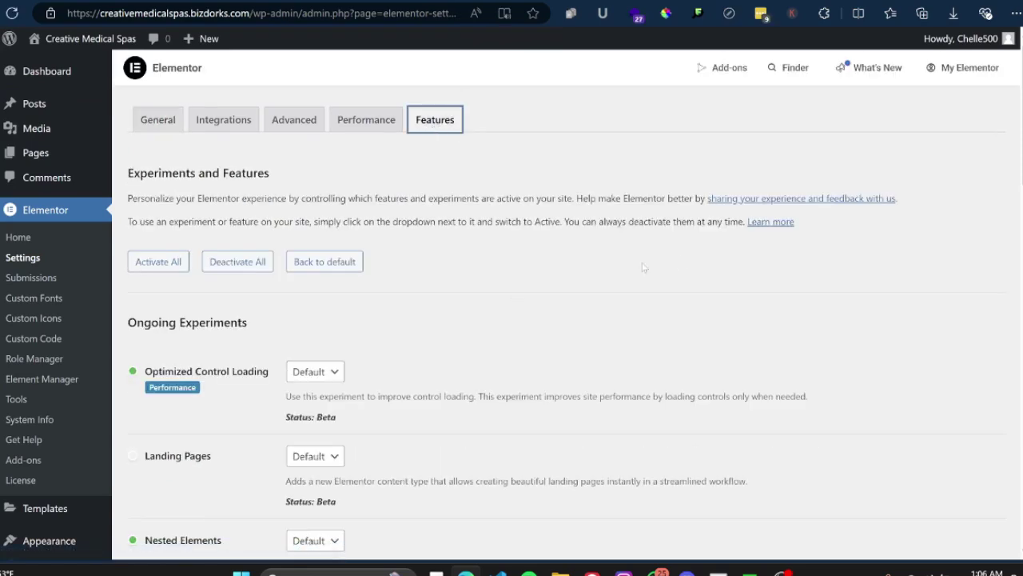
Set the Flexbox Container stable feature to Active
scroll(845, 260, "down", 3)
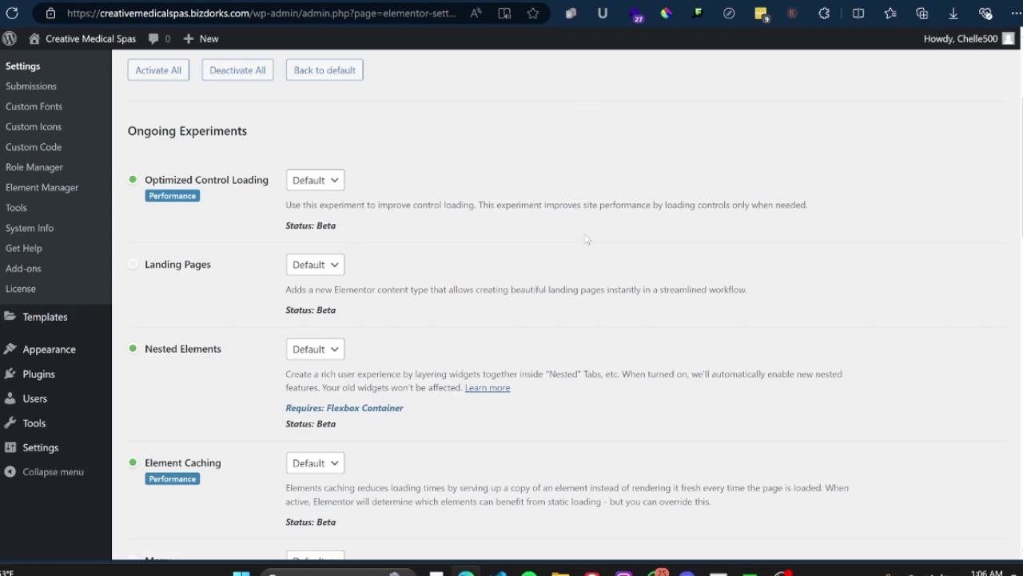
scroll(428, 226, "down", 6)
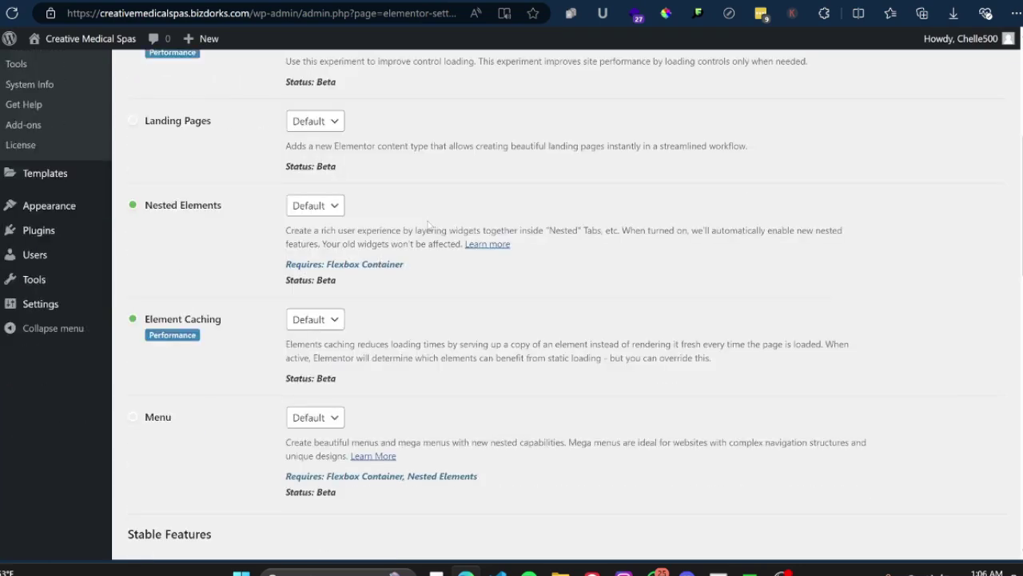
scroll(427, 226, "down", 1)
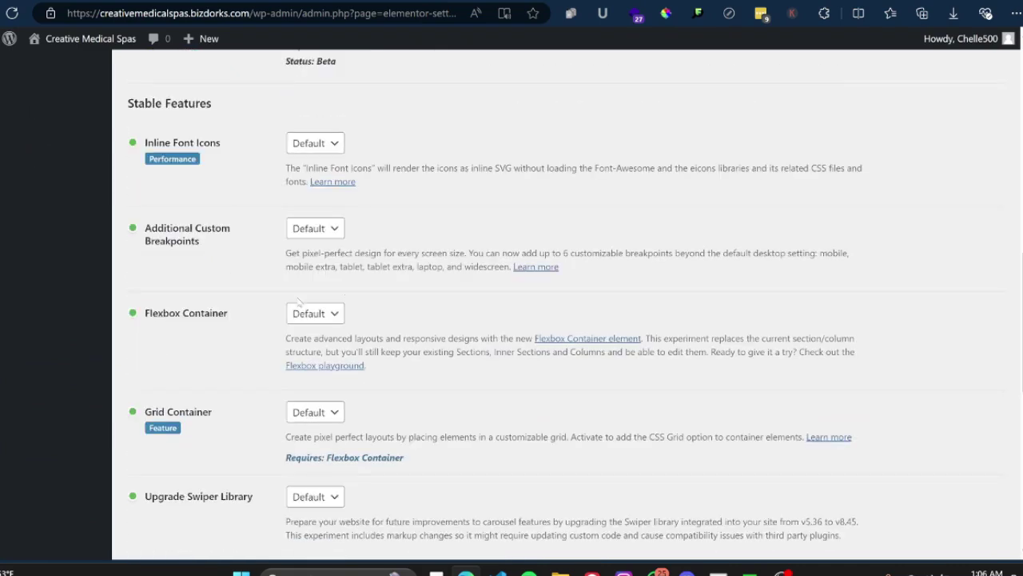
left_click(323, 314)
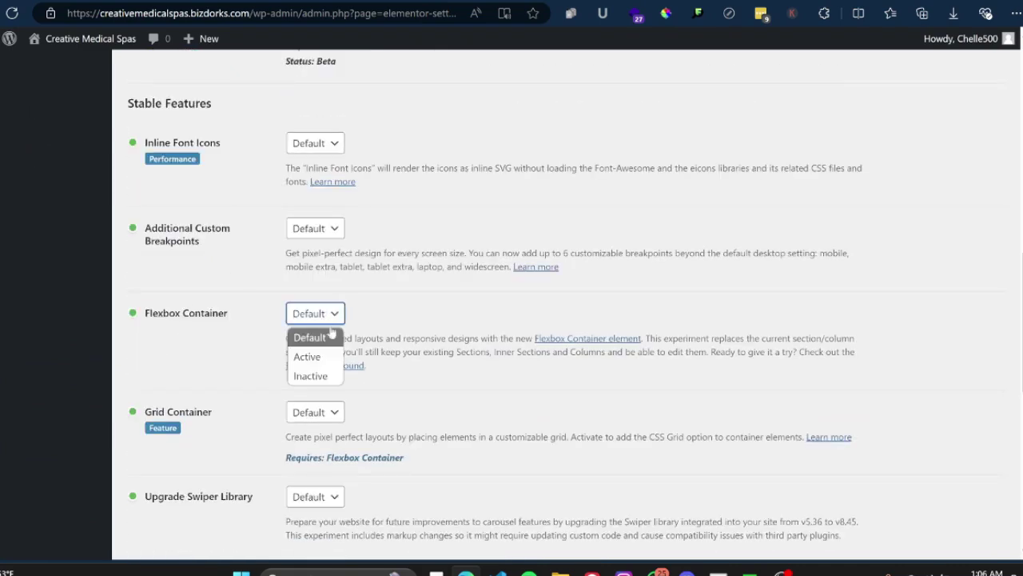
left_click(324, 349)
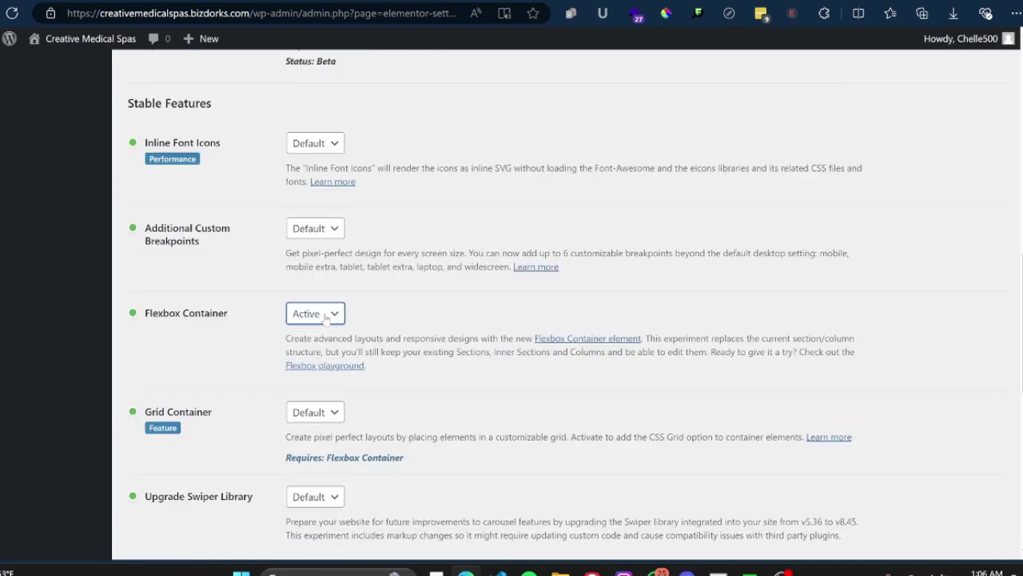
Review the ongoing experiments and check the activation options available for Nested Elements
scroll(300, 296, "up", 7)
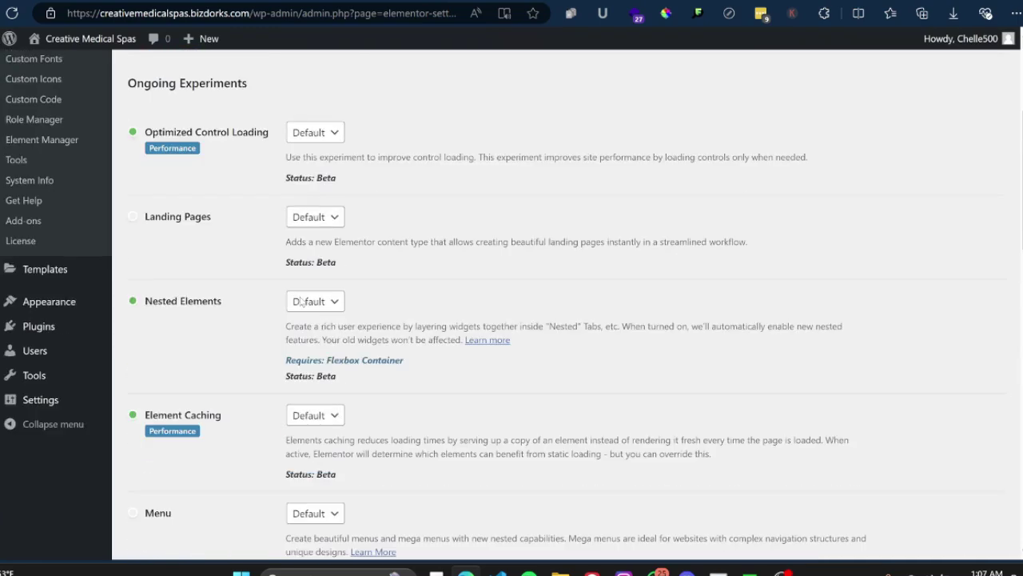
triple_click(343, 232)
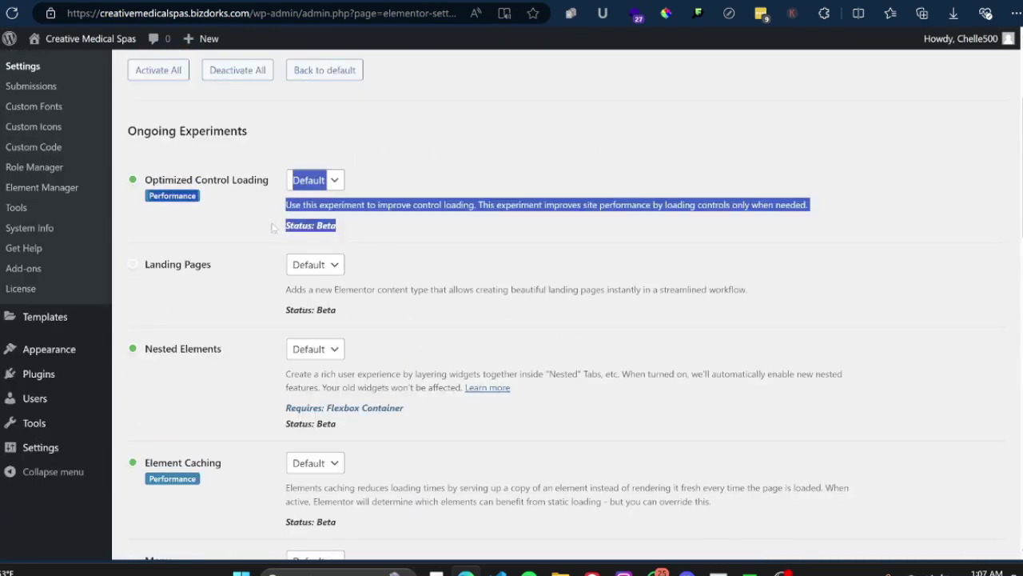
left_click(231, 198)
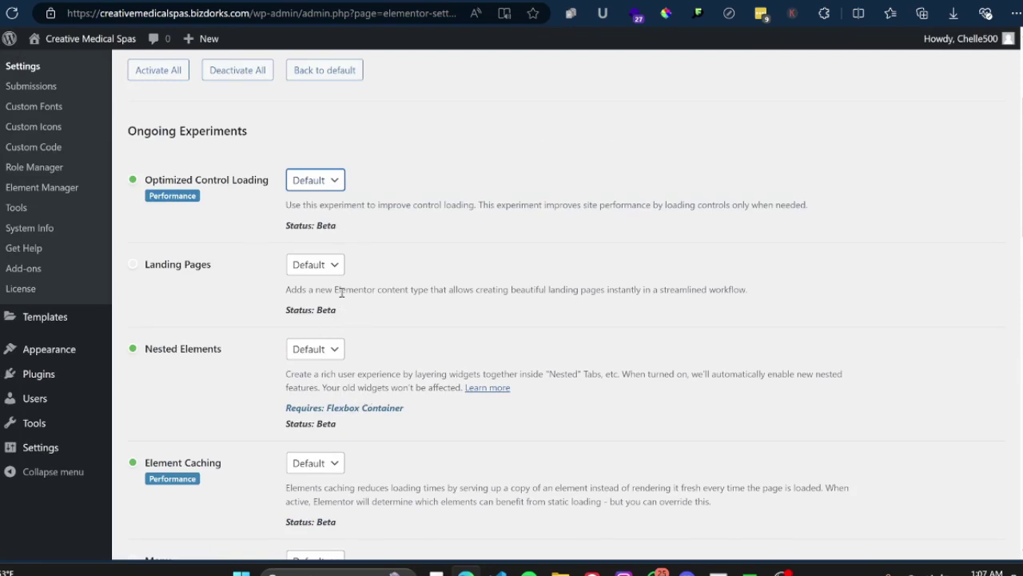
left_click(329, 349)
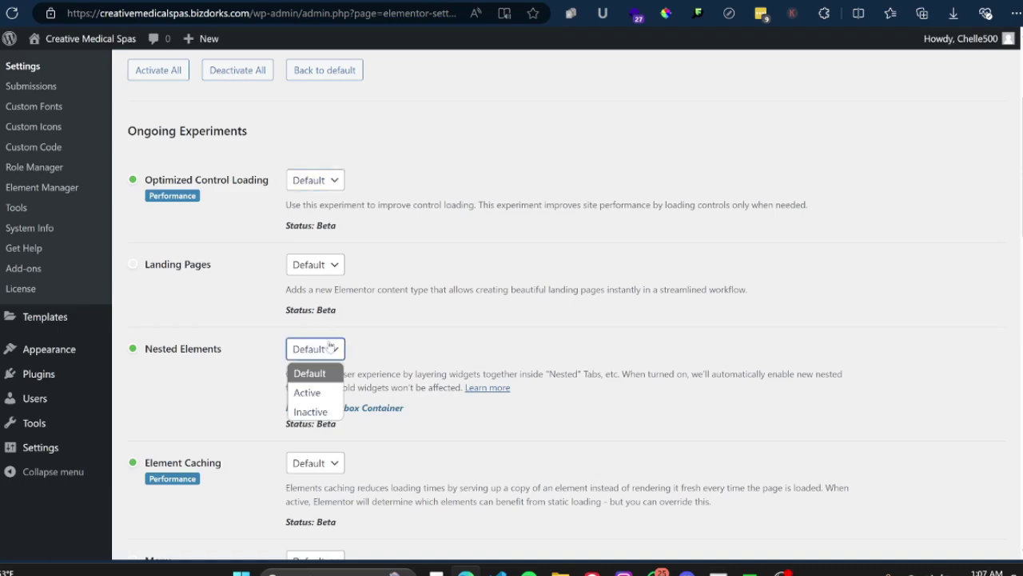
left_click(425, 345)
Go through the remaining stable features and save the Elementor feature settings
scroll(327, 323, "down", 6)
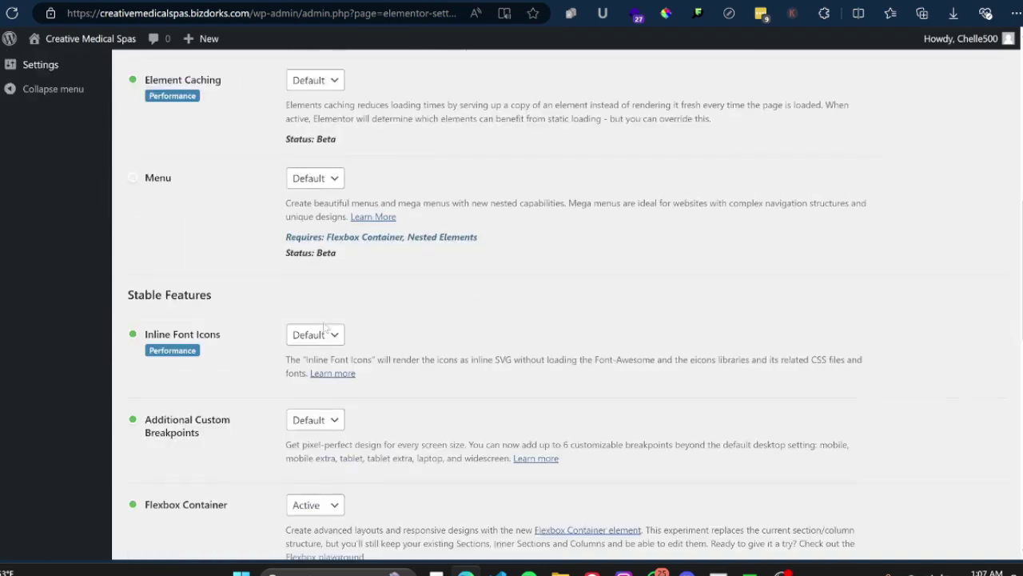
scroll(327, 323, "down", 1)
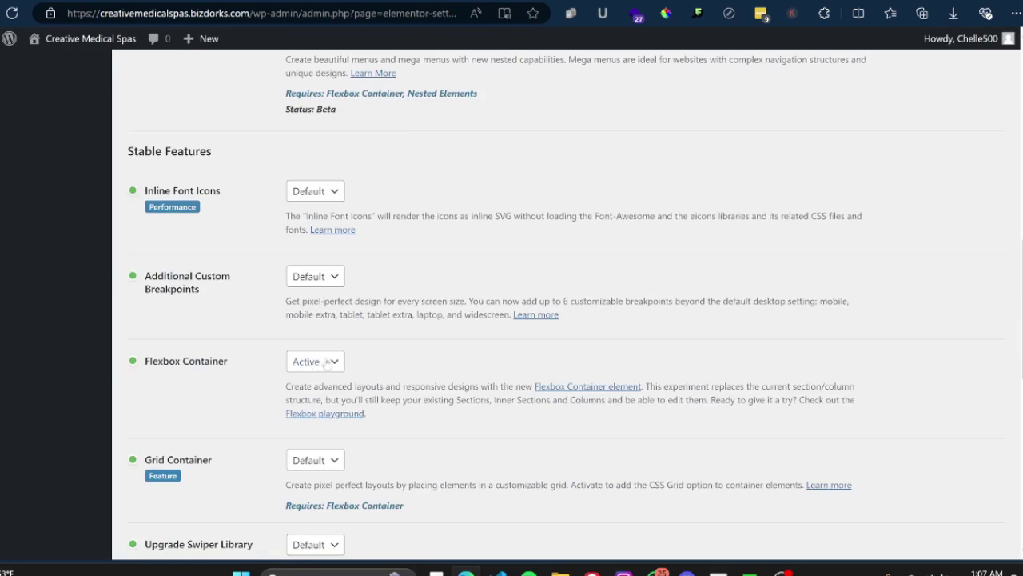
scroll(276, 336, "down", 3)
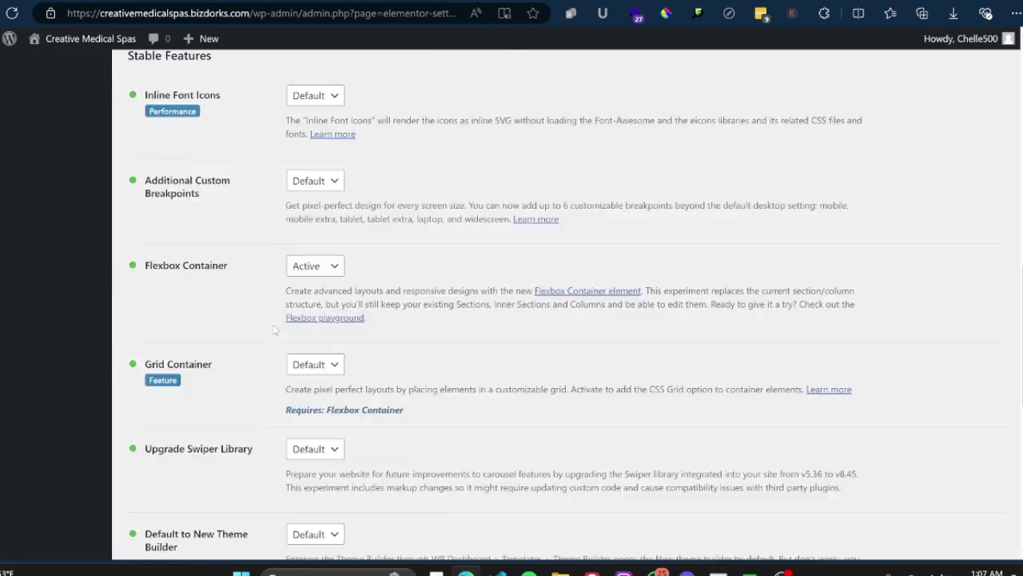
scroll(296, 240, "down", 5)
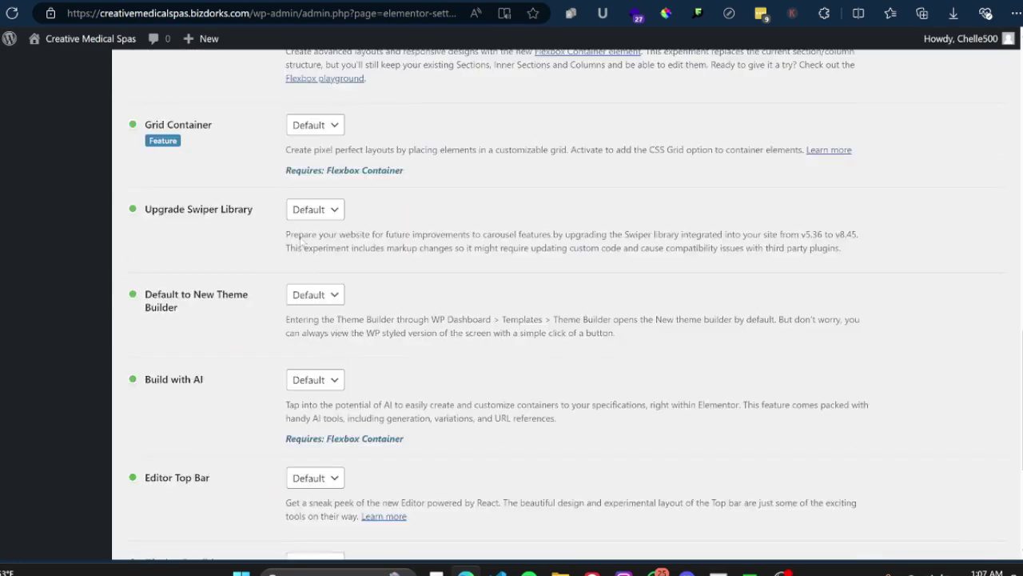
scroll(302, 242, "down", 2)
scroll(301, 239, "down", 3)
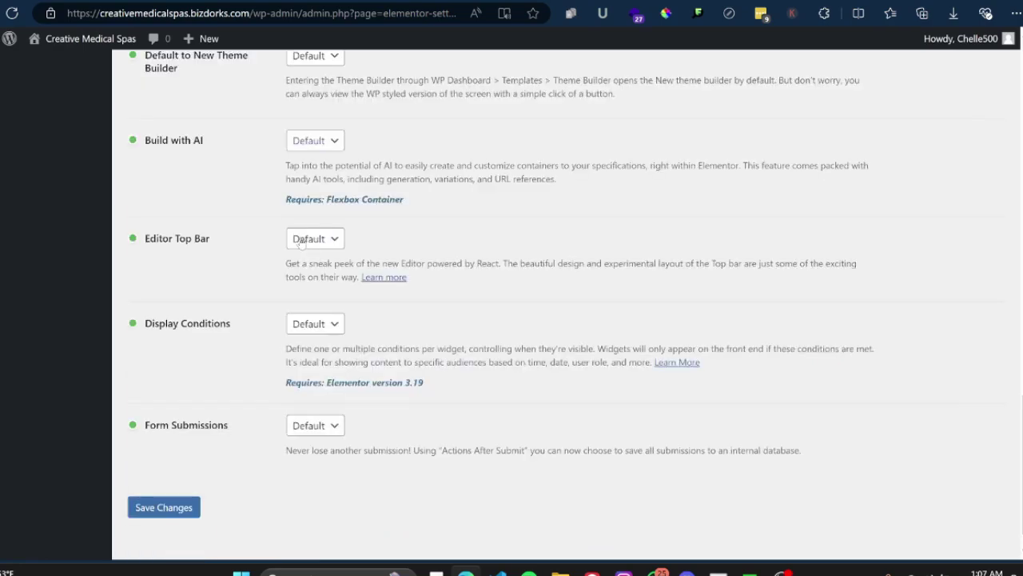
left_click(170, 488)
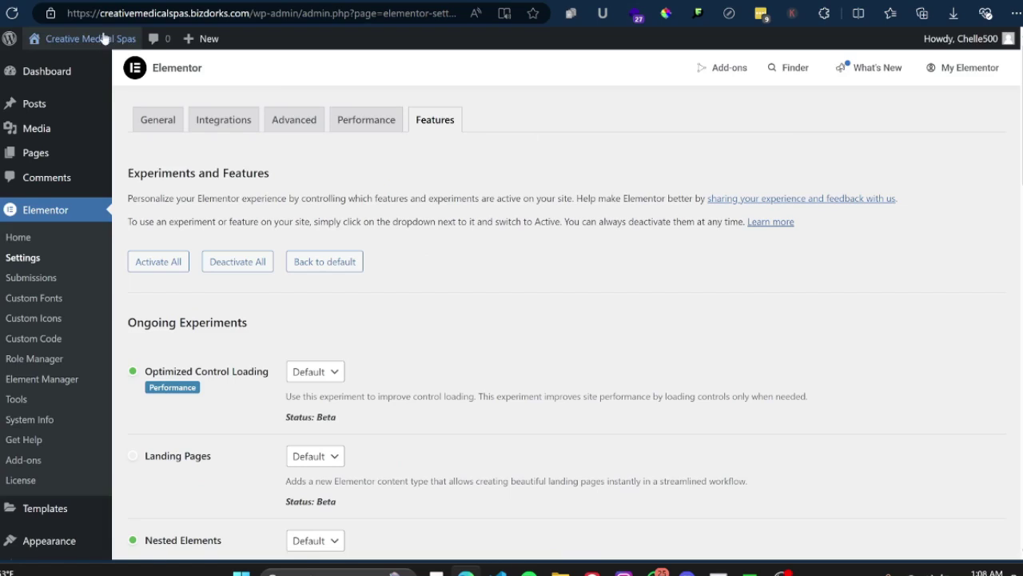
View the front end of the Creative Medical Spas site and return to the Elementor settings
mouse_move(98, 42)
left_click(78, 66)
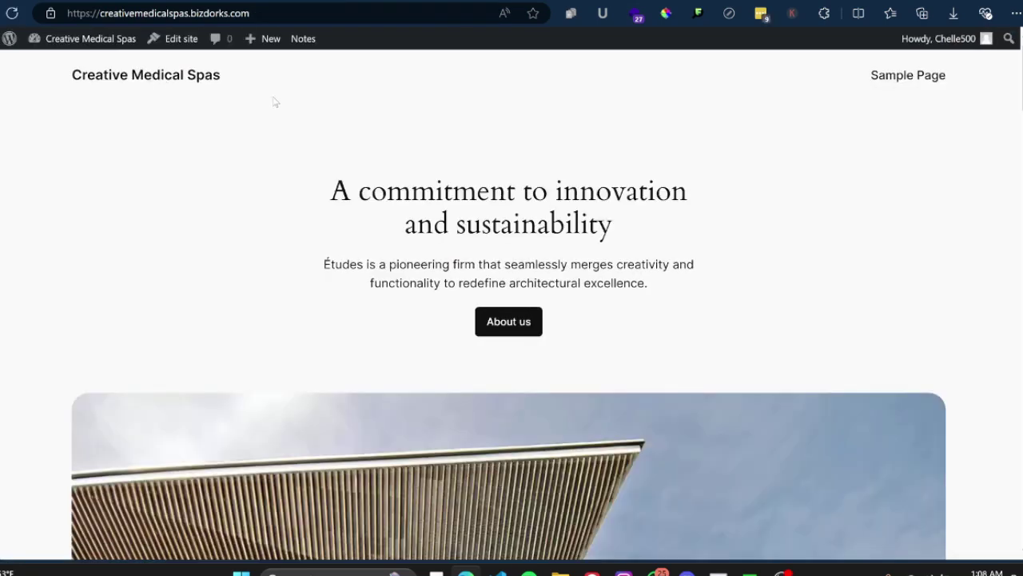
key("alt+Left")
mouse_move(45, 116)
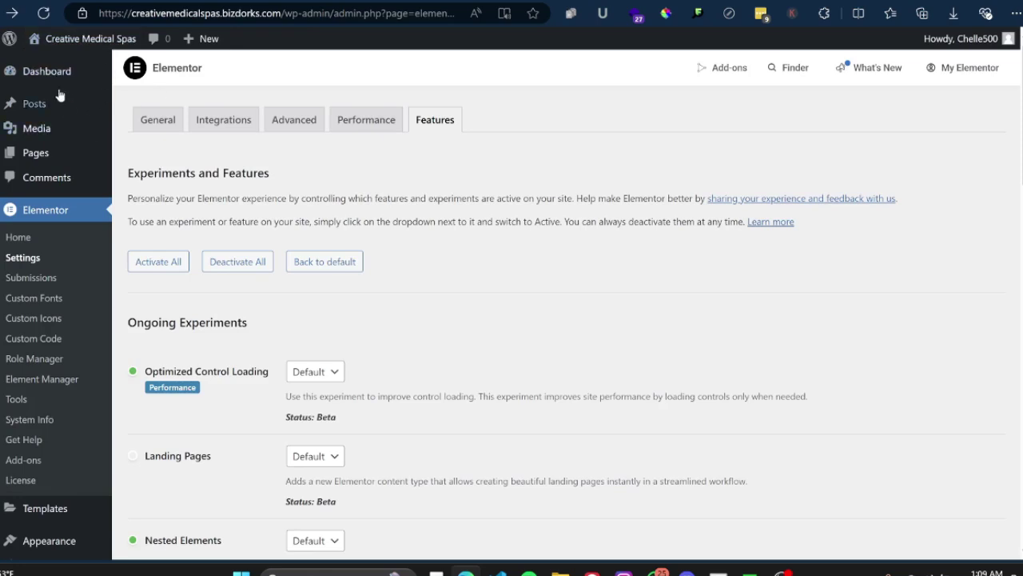
Switch to the Organic Store dashboard, visit its live site and open the home page for editing with Elementor
left_click(14, 117)
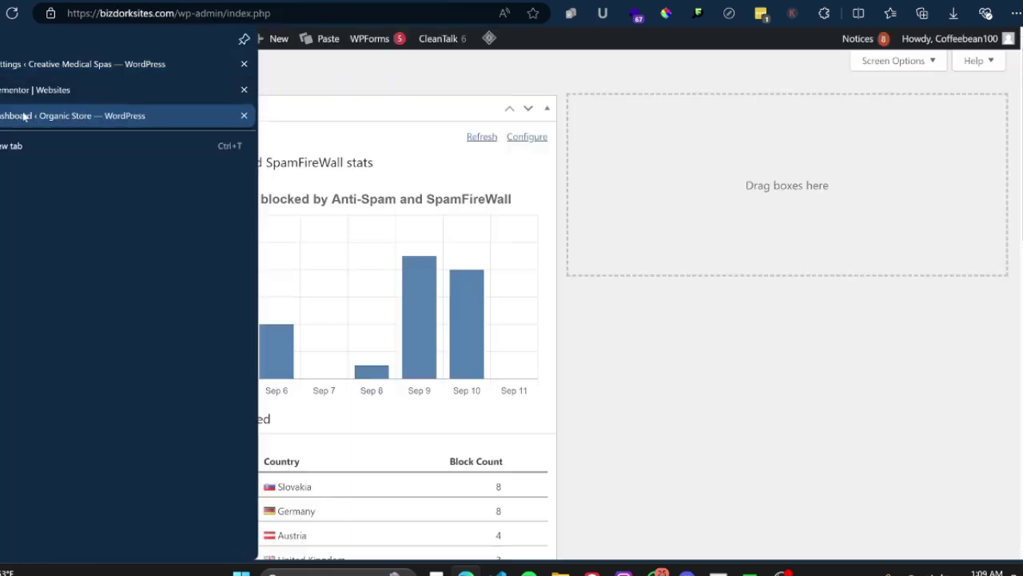
mouse_move(128, 40)
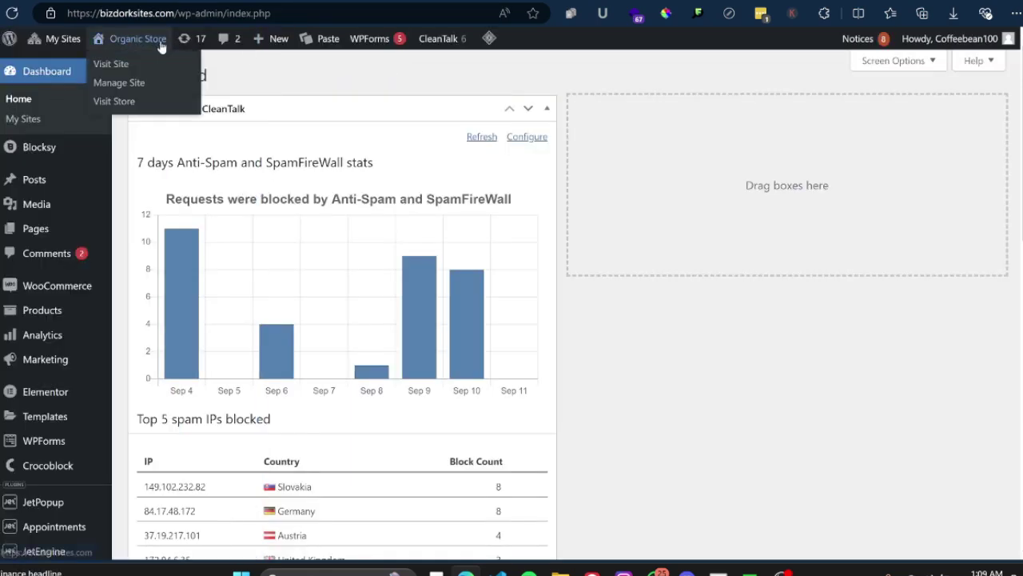
left_click(142, 67)
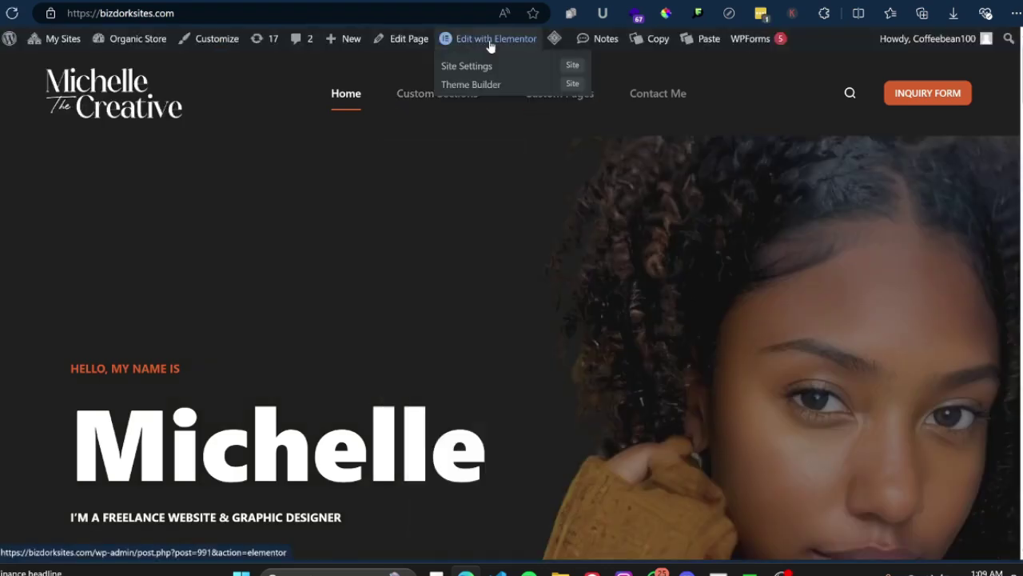
left_click(490, 40)
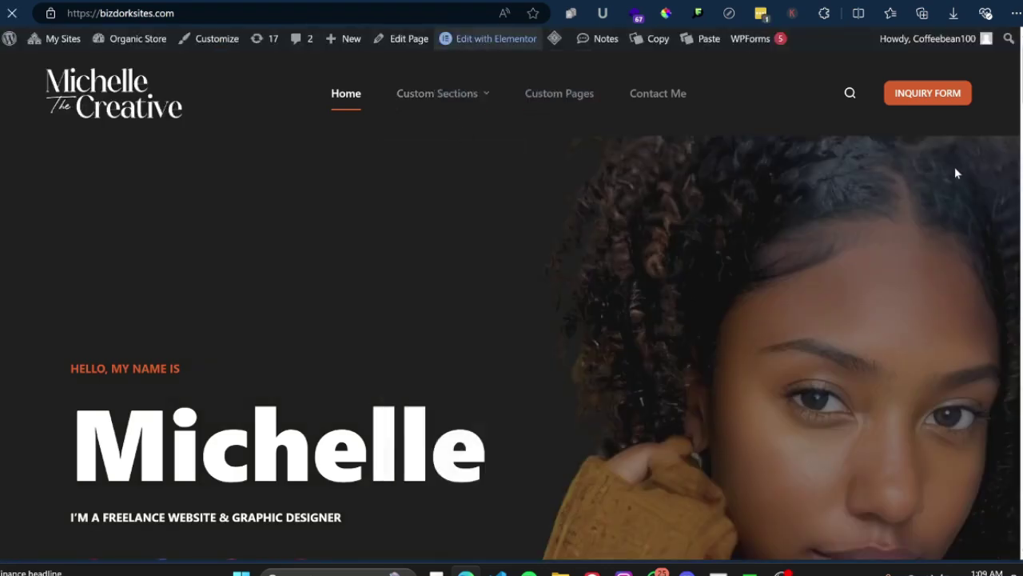
mouse_move(497, 40)
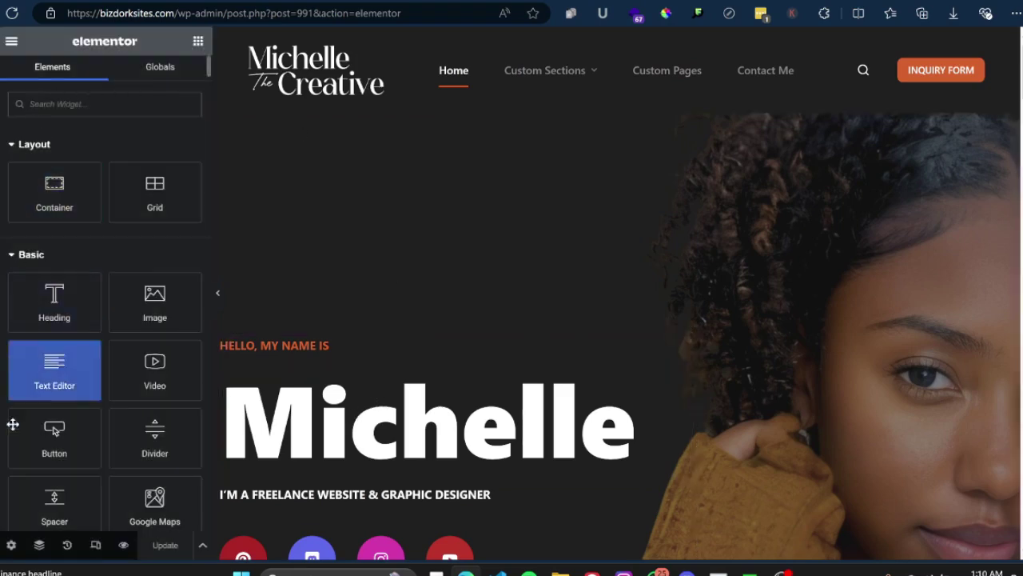
Add a Heading widget directly below the large name heading and set its title to NEW HEADING
scroll(139, 201, "down", 4)
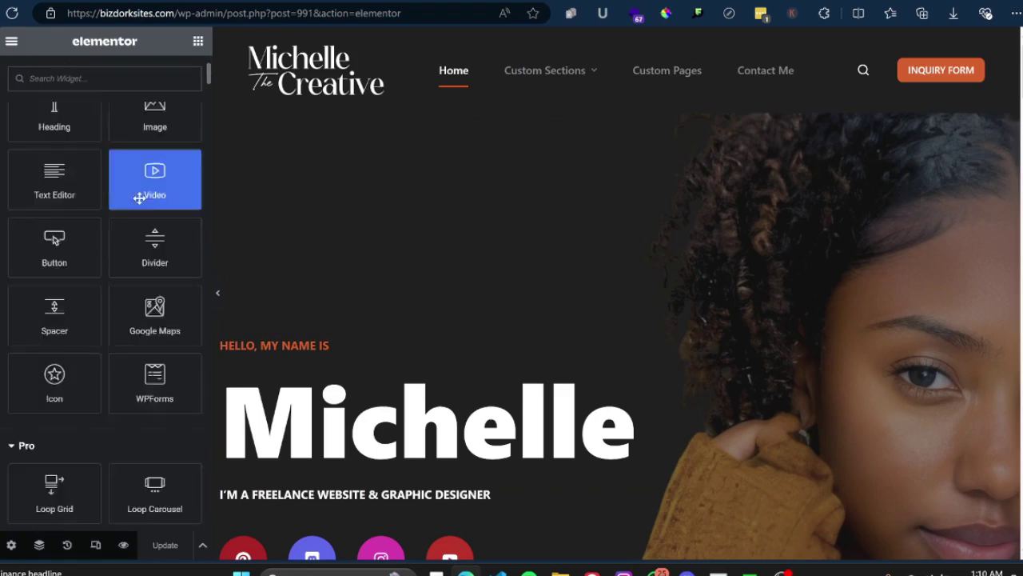
scroll(139, 198, "down", 5)
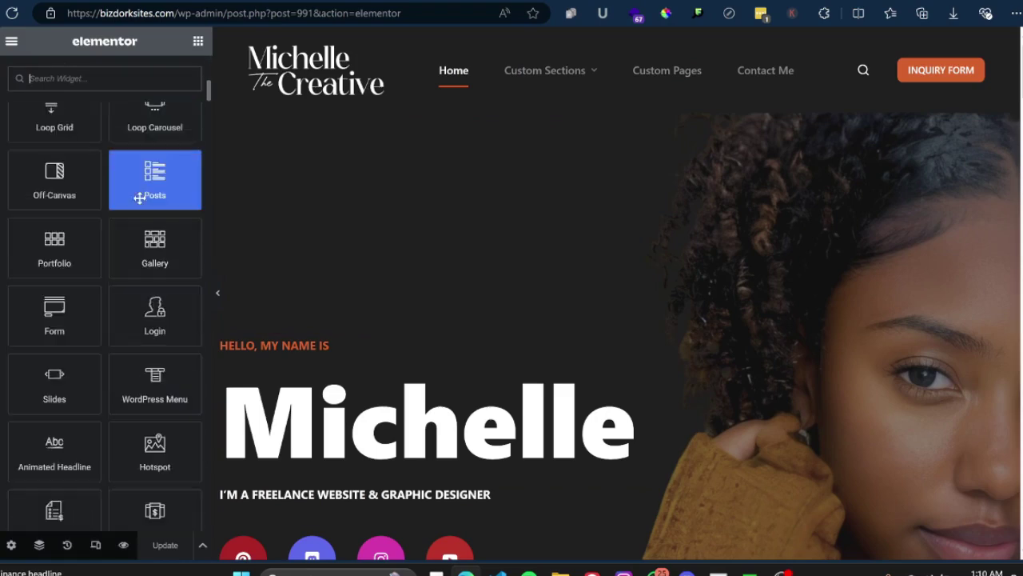
scroll(139, 199, "down", 5)
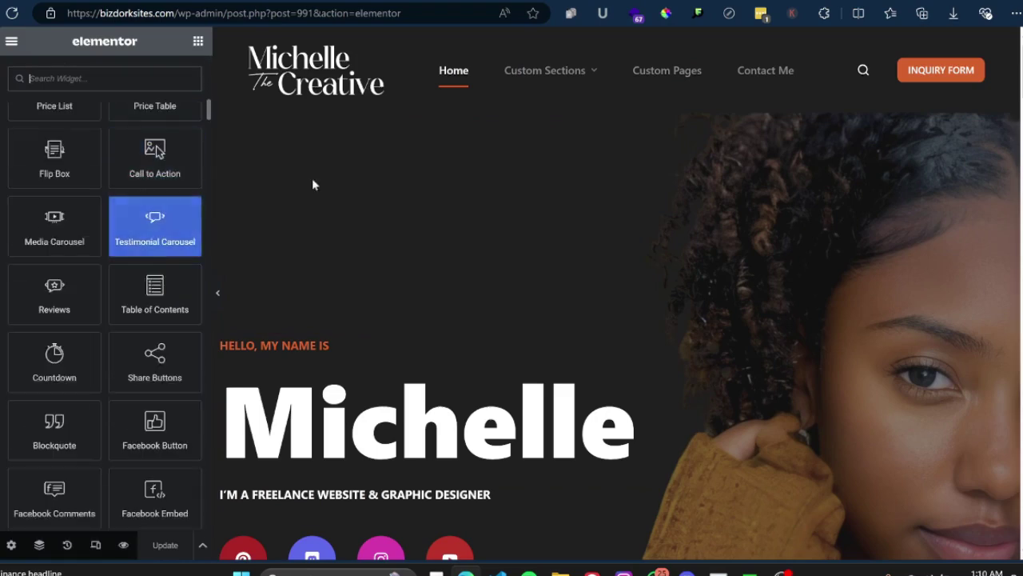
scroll(67, 191, "up", 14)
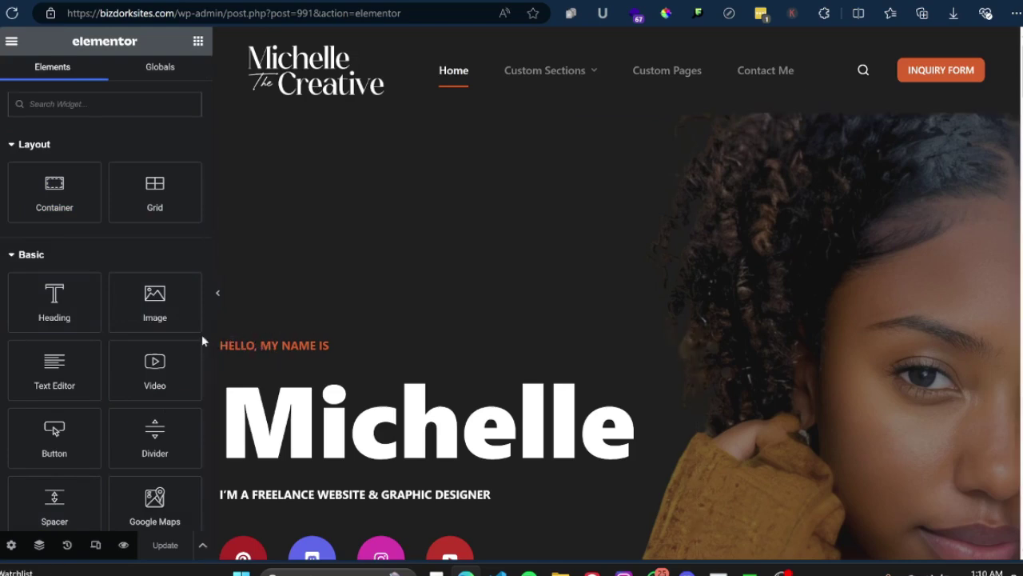
left_click_drag(56, 311, 355, 369)
scroll(355, 369, "down", 1)
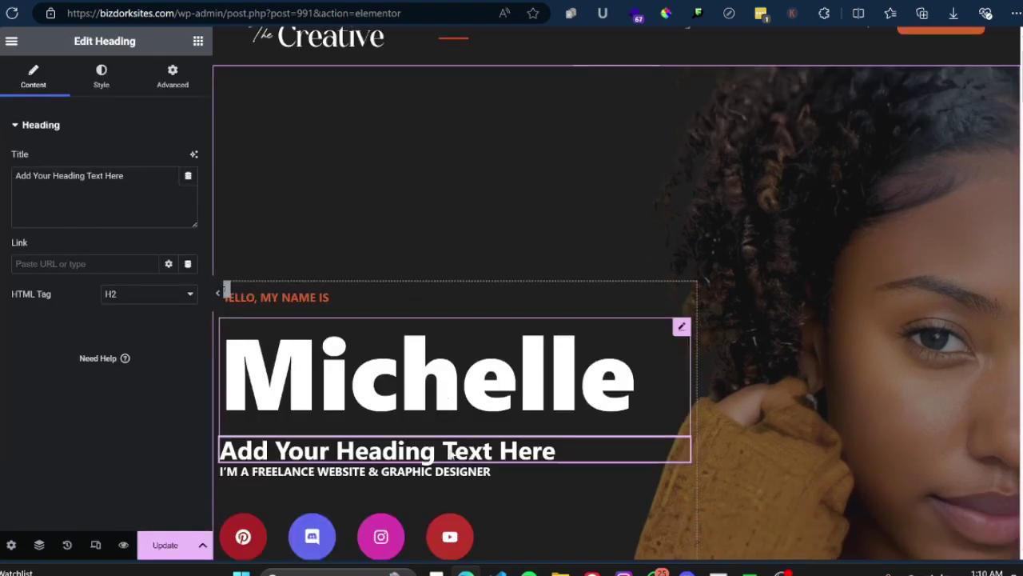
triple_click(68, 182)
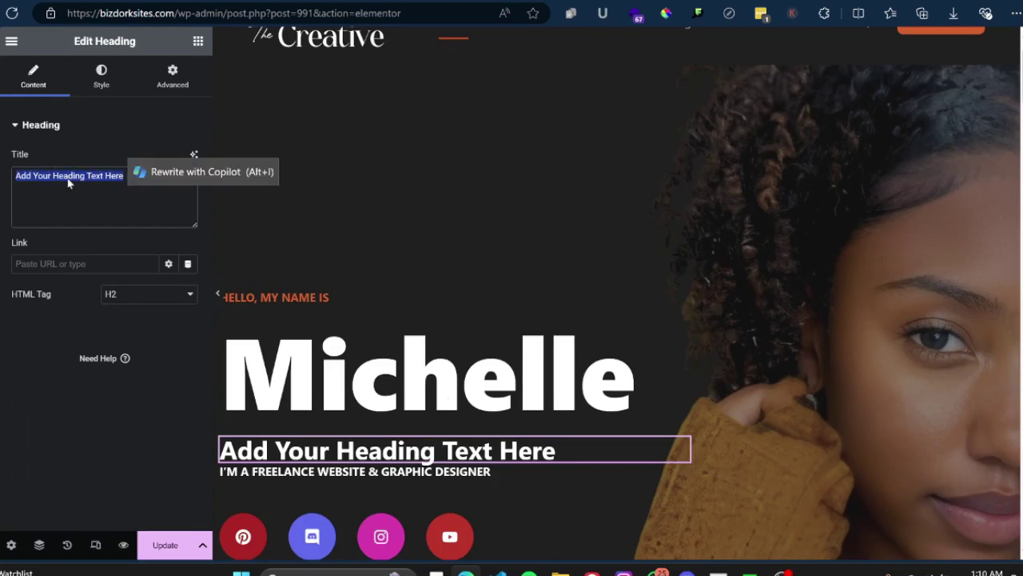
type("NEW HEA")
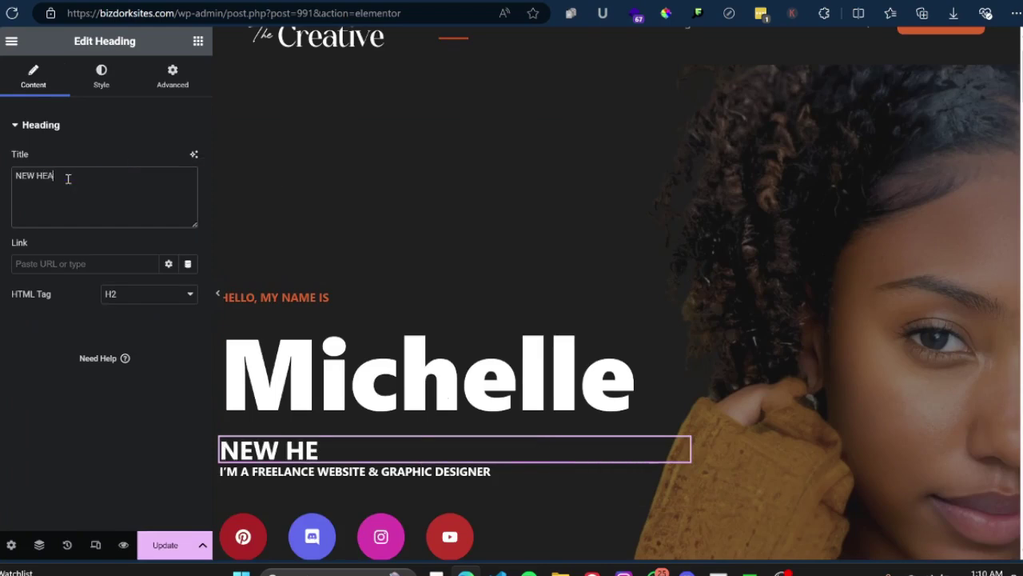
type("DING")
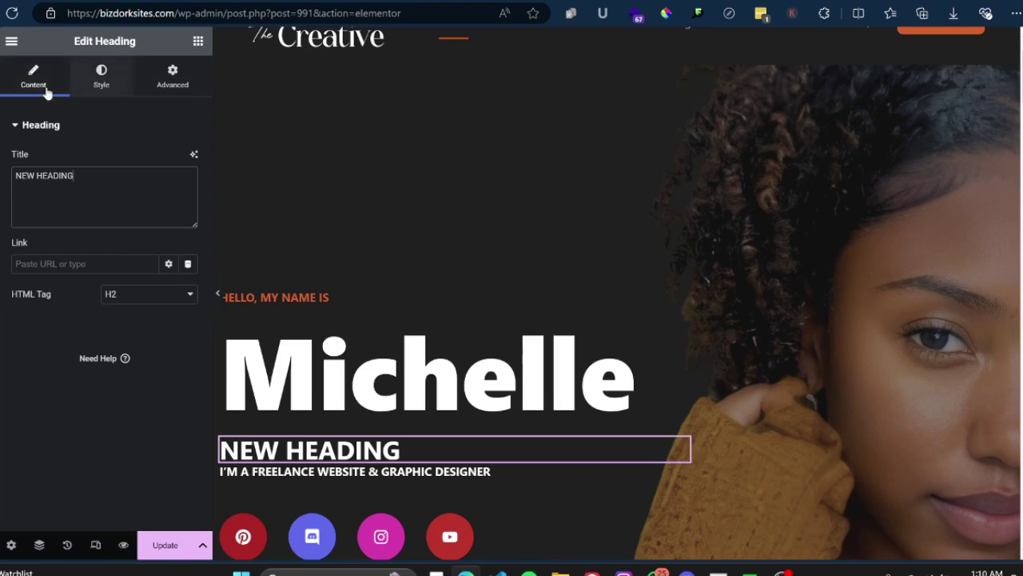
Look over the new heading's style, advanced and content settings, including its title and link fields
left_click(112, 87)
left_click(174, 86)
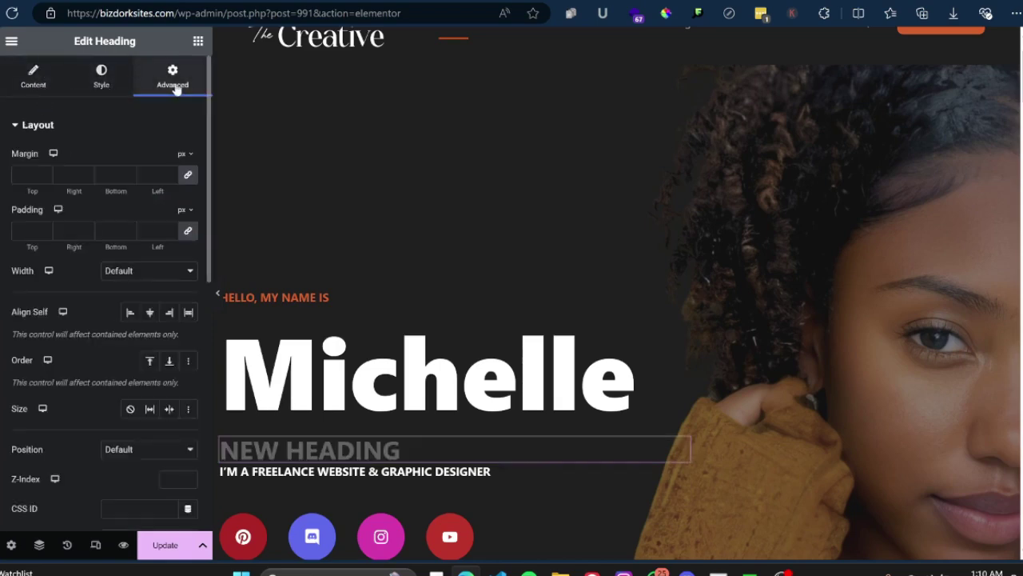
left_click(46, 85)
left_click(146, 179)
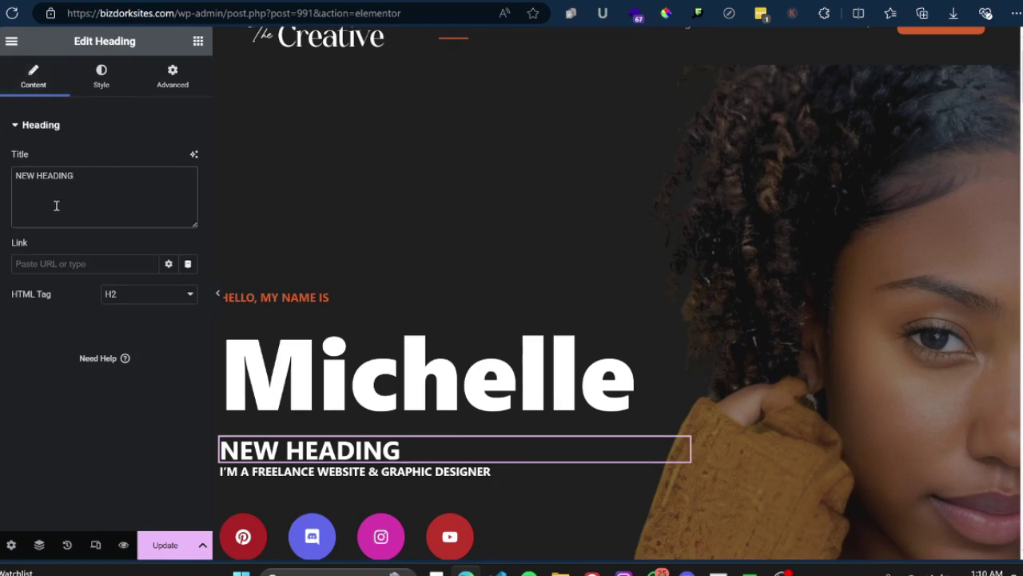
left_click(51, 259)
Set the new heading's font size to 5 rem and increase it slightly
left_click(92, 77)
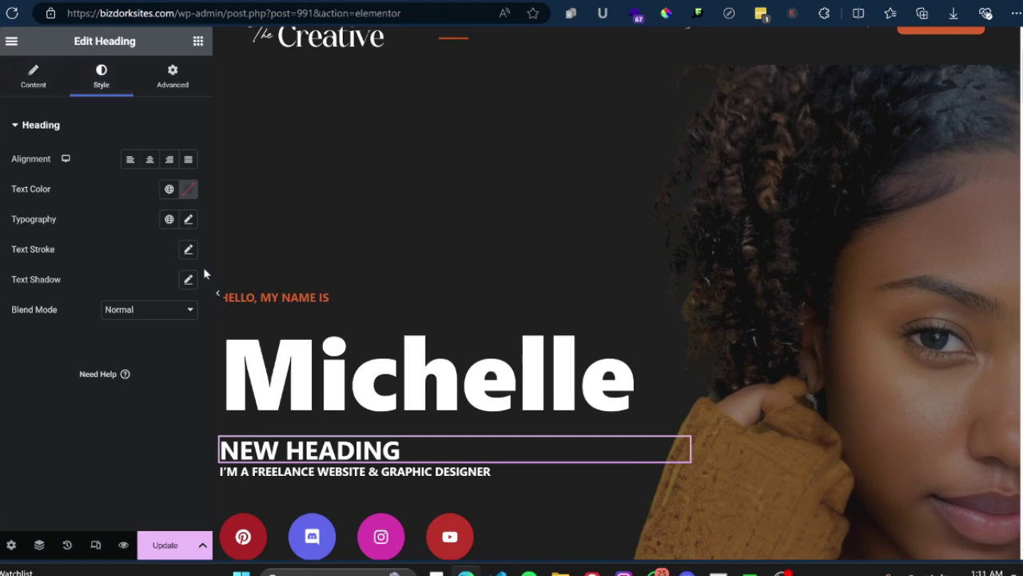
left_click(188, 218)
left_click(174, 313)
left_click(177, 353)
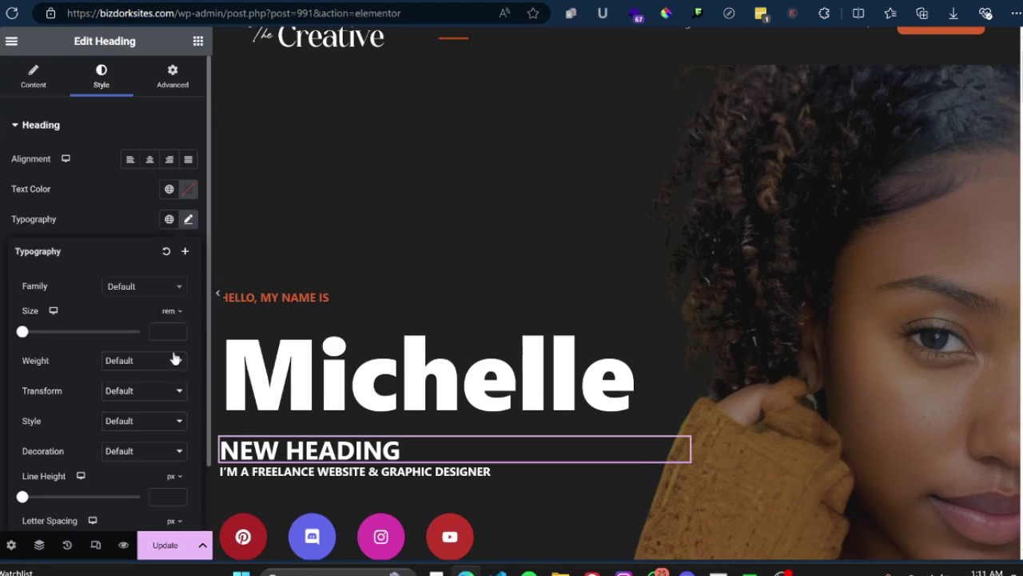
left_click(164, 326)
type("5")
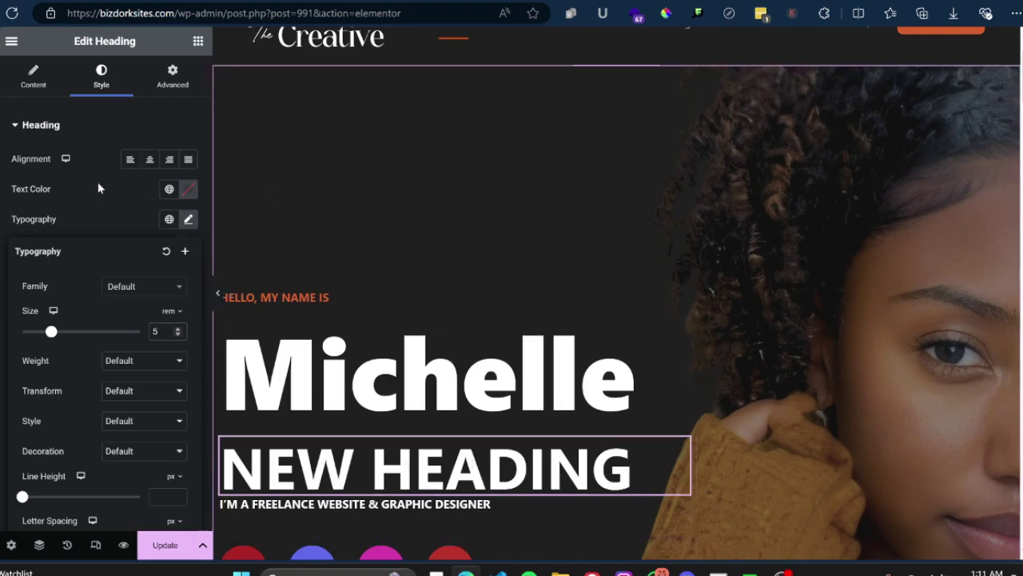
left_click_drag(51, 333, 53, 334)
Try the Primary and Secondary global colors on the new heading's text
left_click(169, 190)
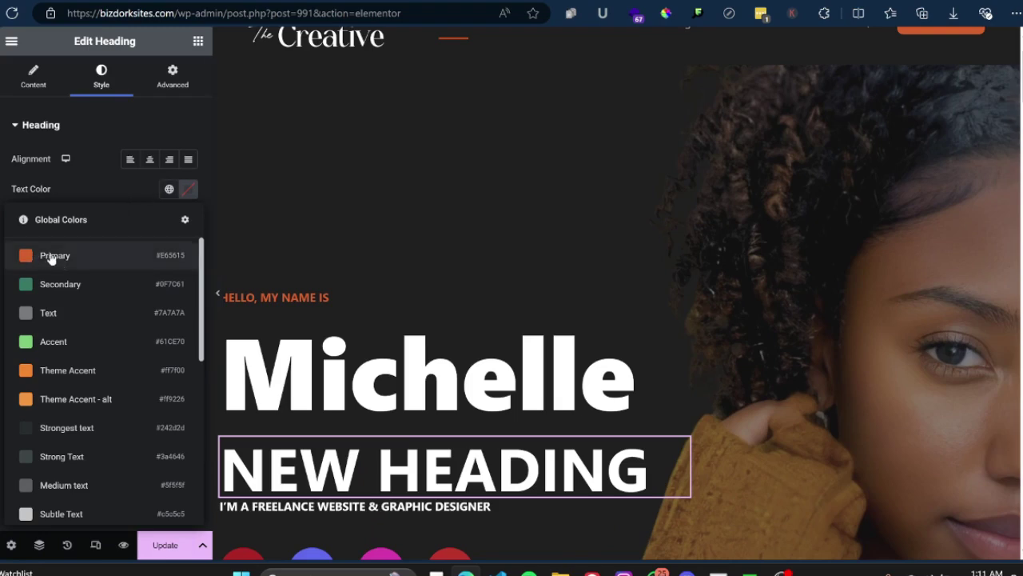
left_click(52, 256)
left_click(169, 190)
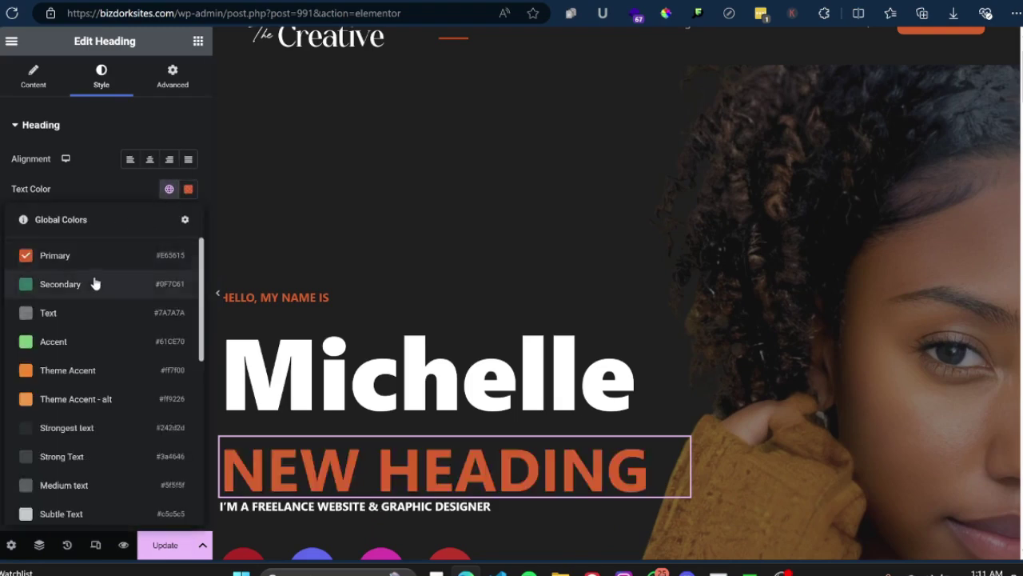
left_click(95, 281)
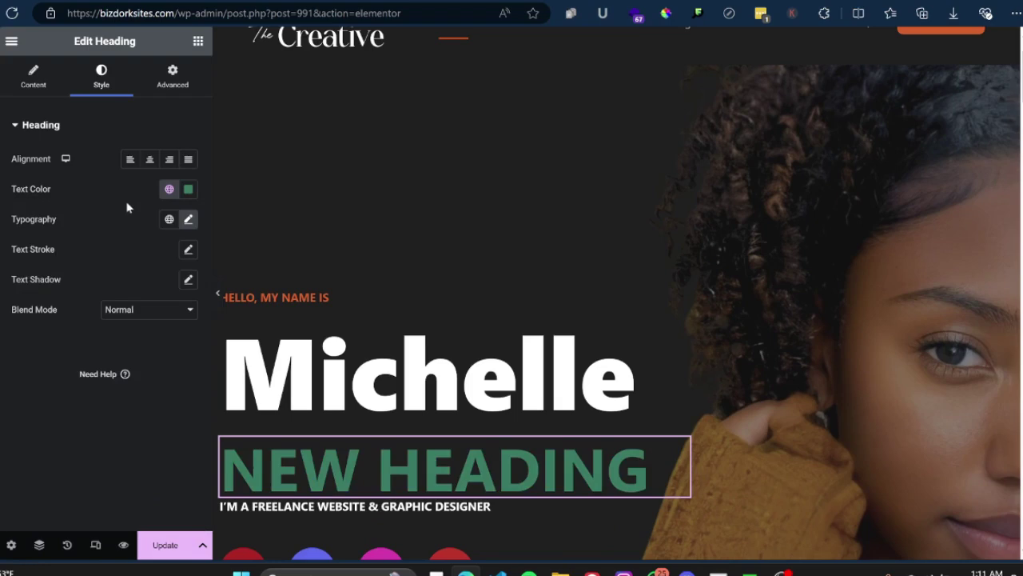
Give the new heading a custom lighter green text color, #3FA68D
left_click(189, 192)
mouse_move(200, 268)
left_mouse_down()
mouse_move(187, 279)
mouse_move(140, 266)
mouse_move(121, 297)
mouse_move(208, 285)
left_mouse_up()
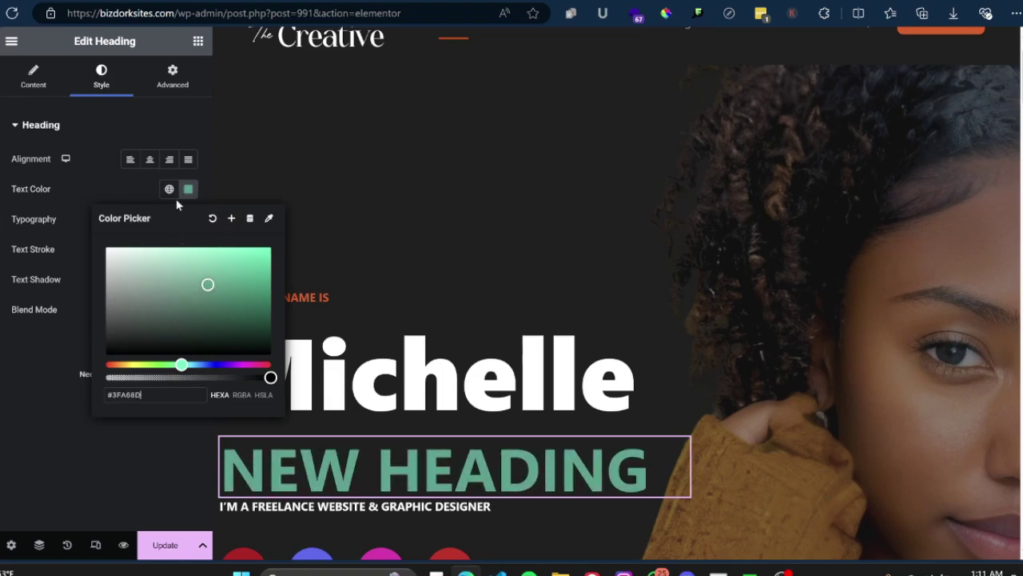
left_click(169, 191)
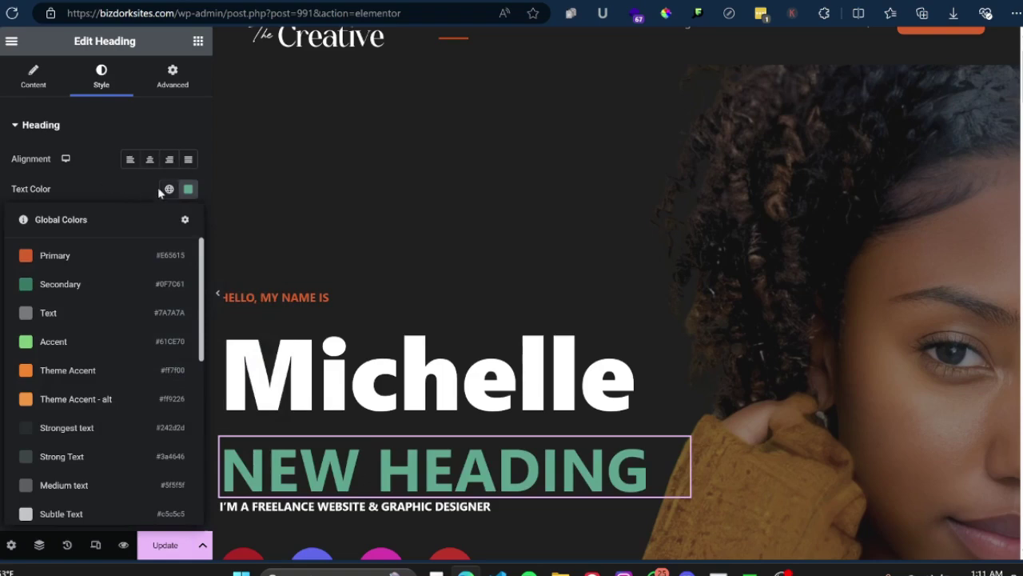
left_click(110, 189)
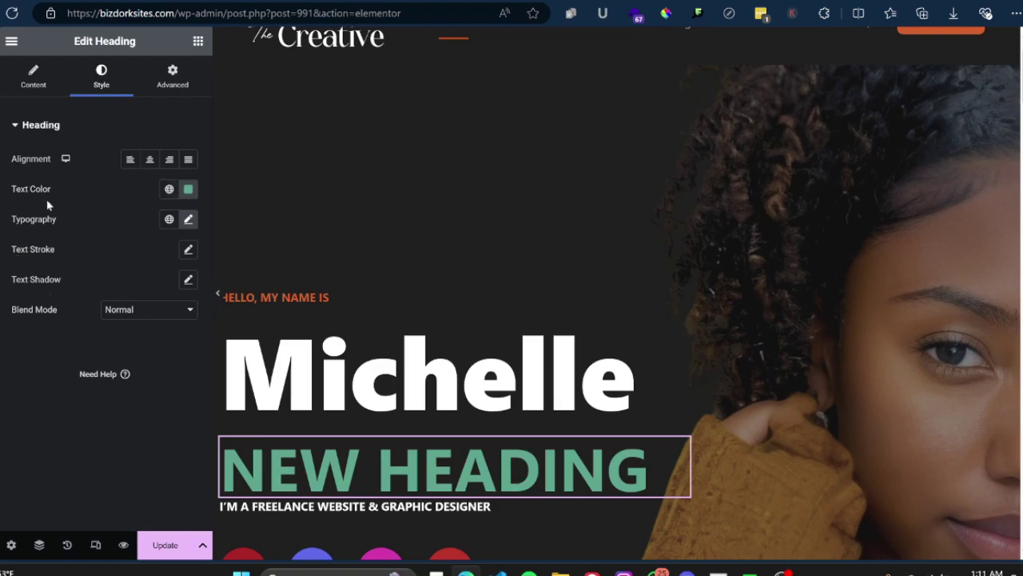
Give the new heading a white (#FFFFFF) text stroke of 2 px, leaving the text shadow unset
left_click(186, 280)
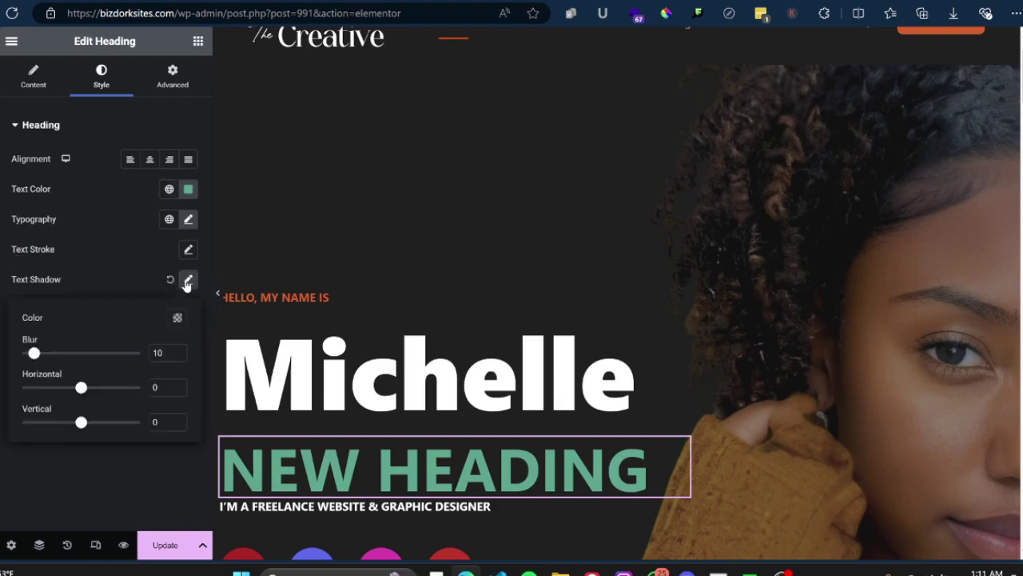
left_click(186, 282)
left_click(186, 249)
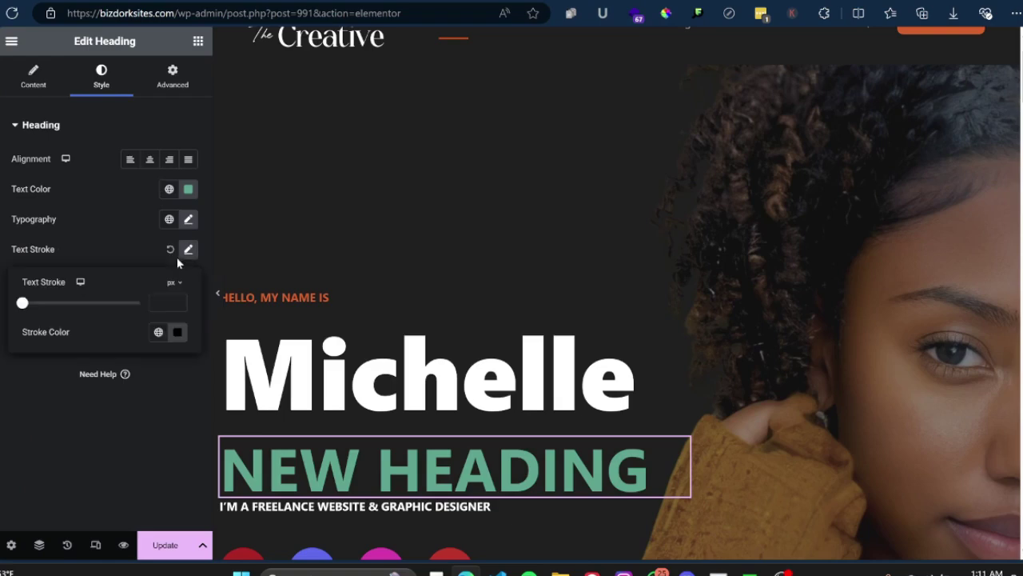
left_click(178, 331)
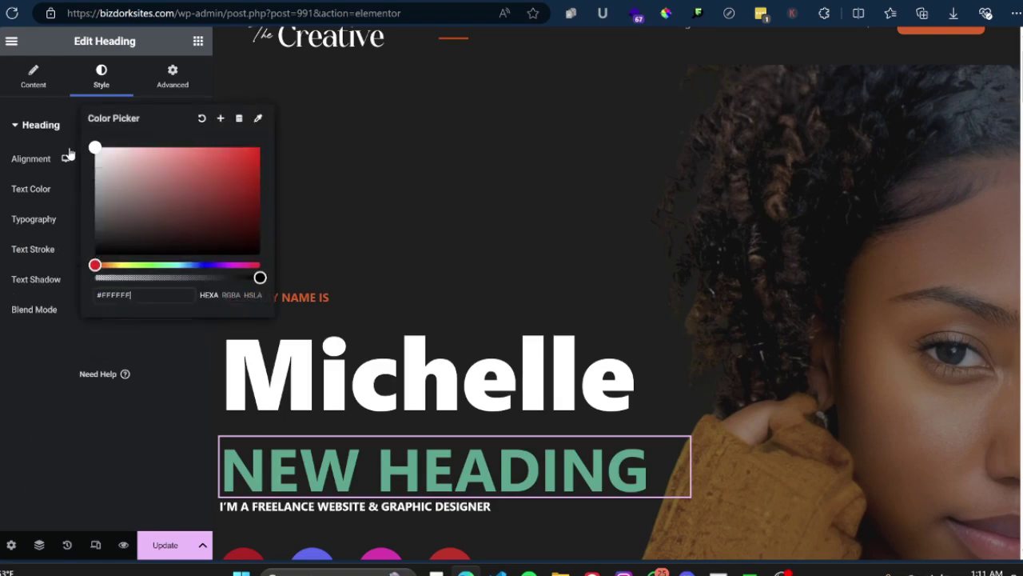
left_click(53, 224)
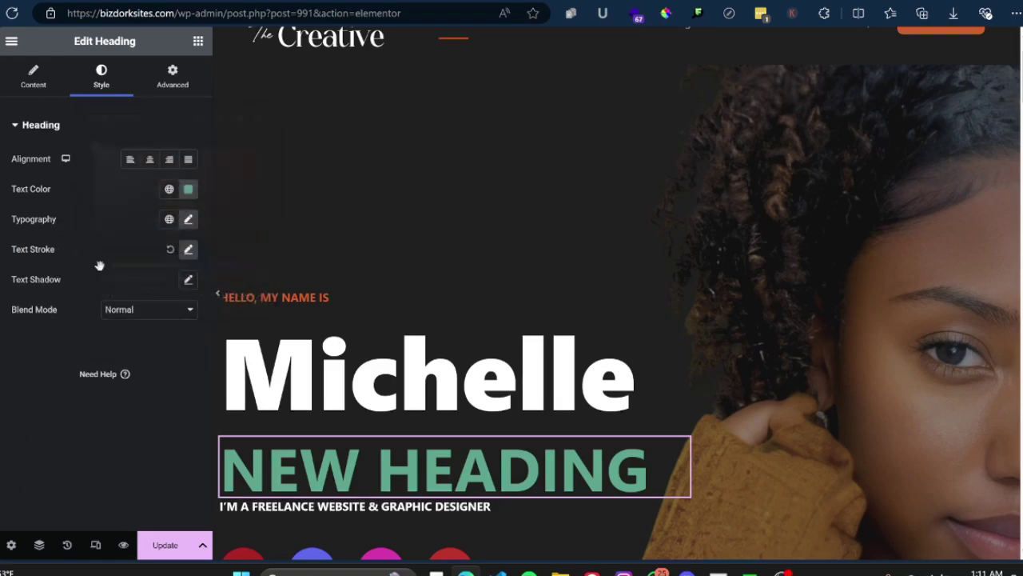
left_click(187, 250)
left_click_drag(27, 303, 47, 305)
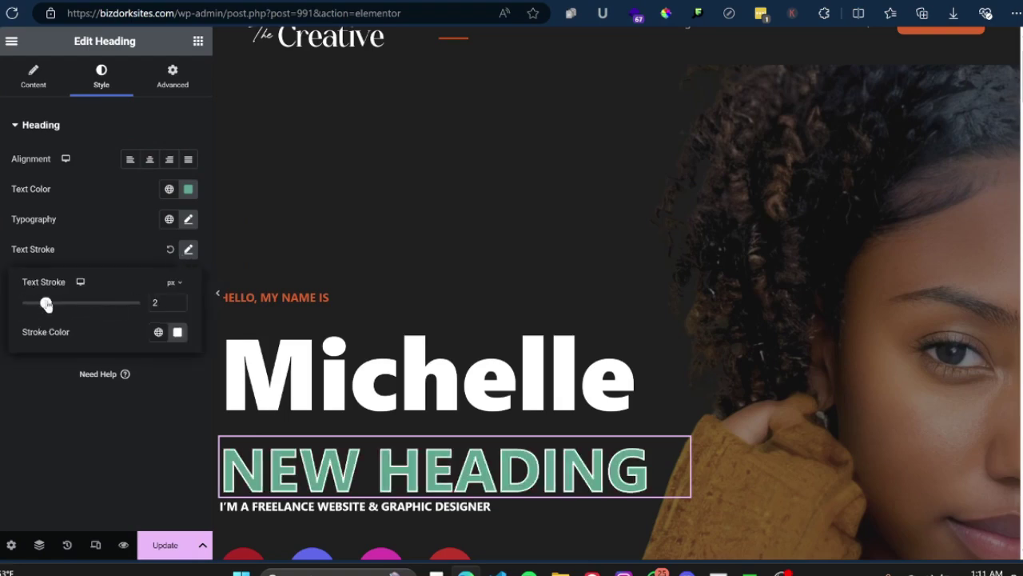
left_click(75, 253)
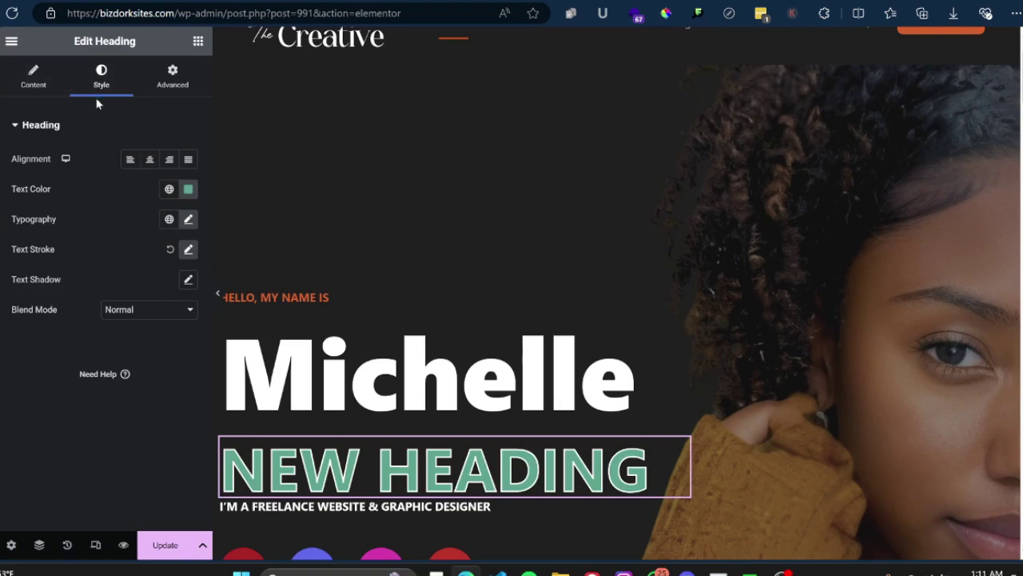
Review the new heading's advanced layout and effect options and return to the widget list
left_click(187, 76)
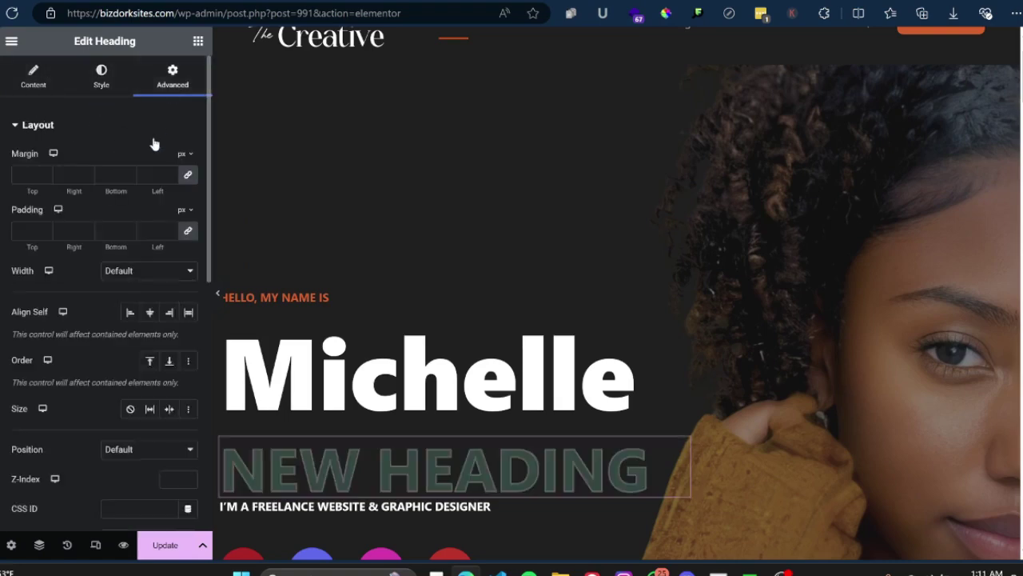
scroll(113, 248, "down", 6)
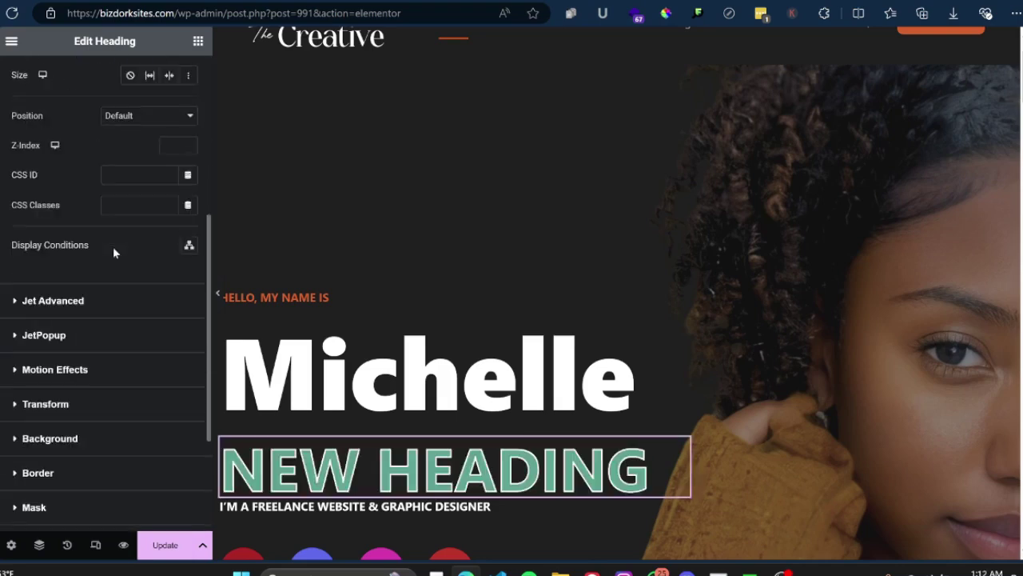
scroll(113, 252, "up", 8)
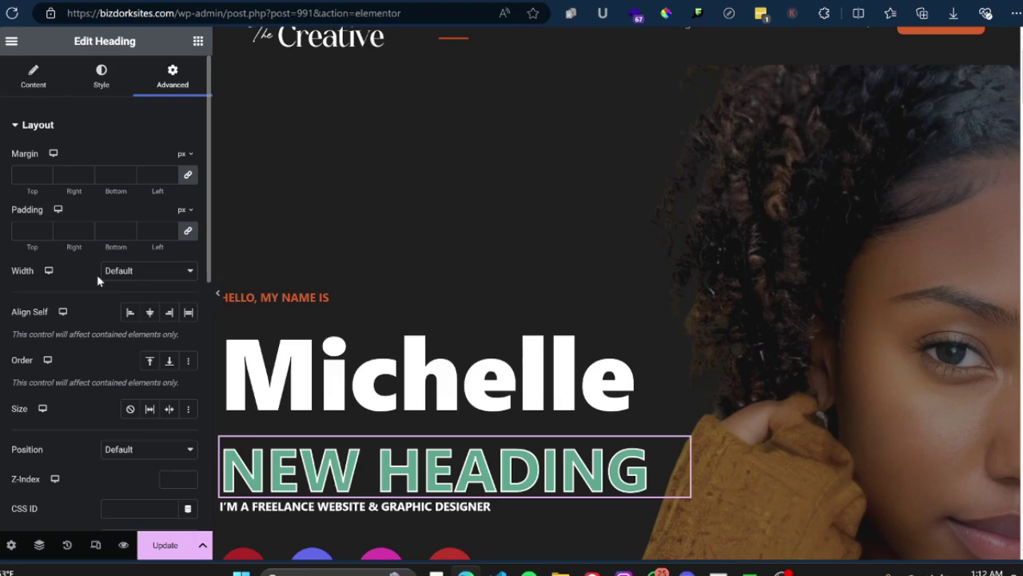
left_click(197, 42)
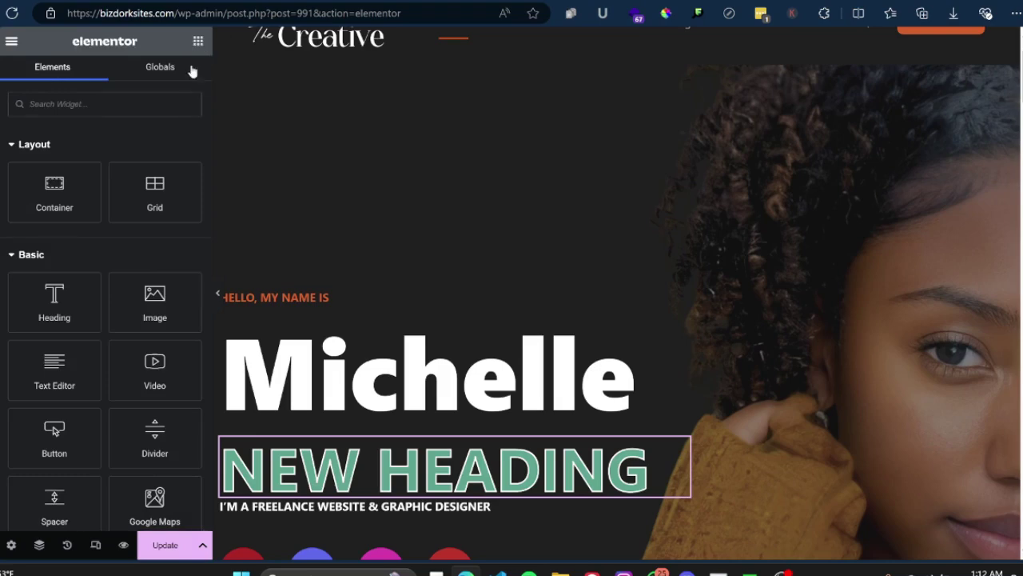
scroll(90, 148, "down", 5)
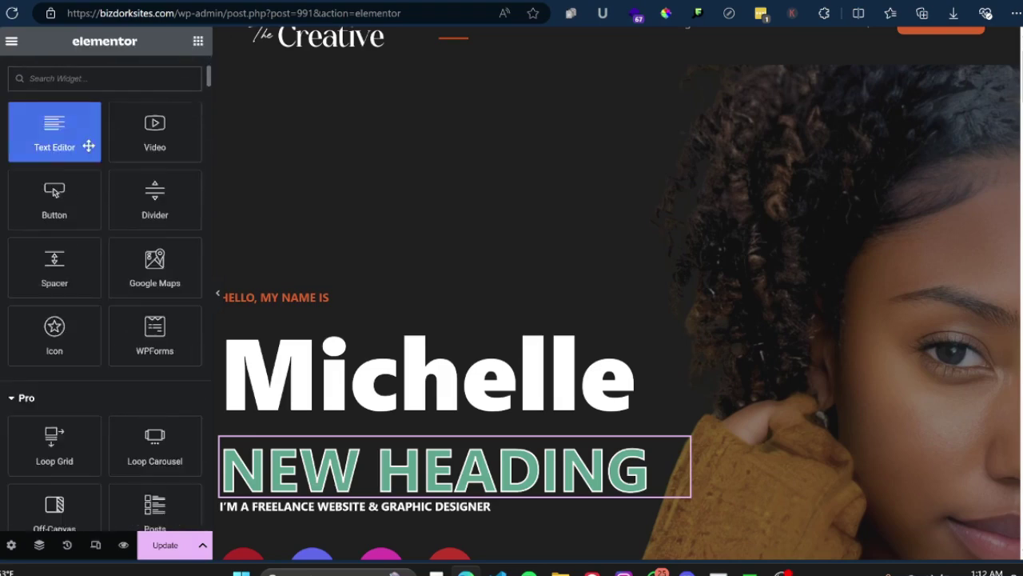
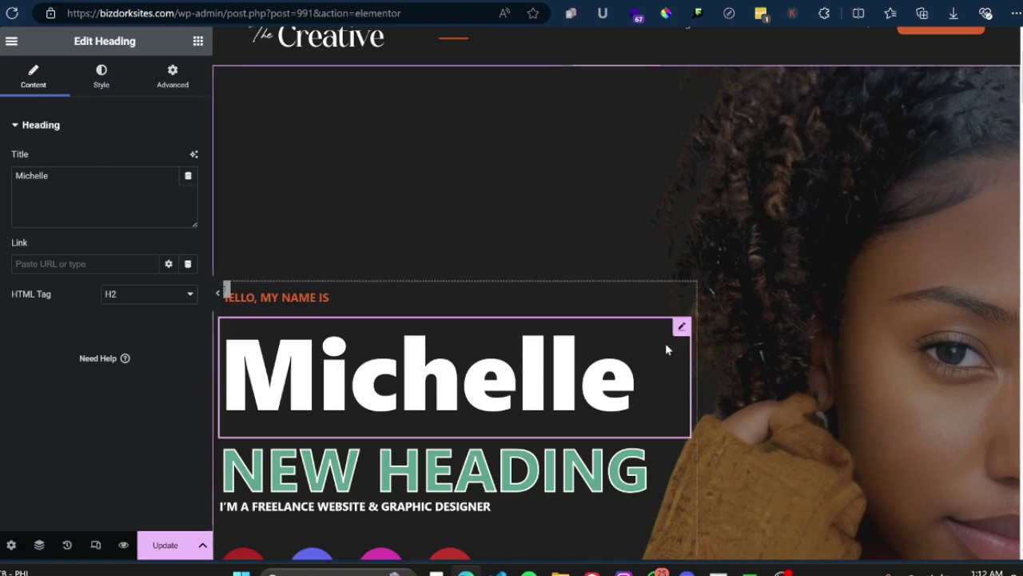
Open the settings of the Instagram icon, the large name heading and the Discord icon in turn
mouse_move(674, 336)
scroll(512, 322, "down", 1)
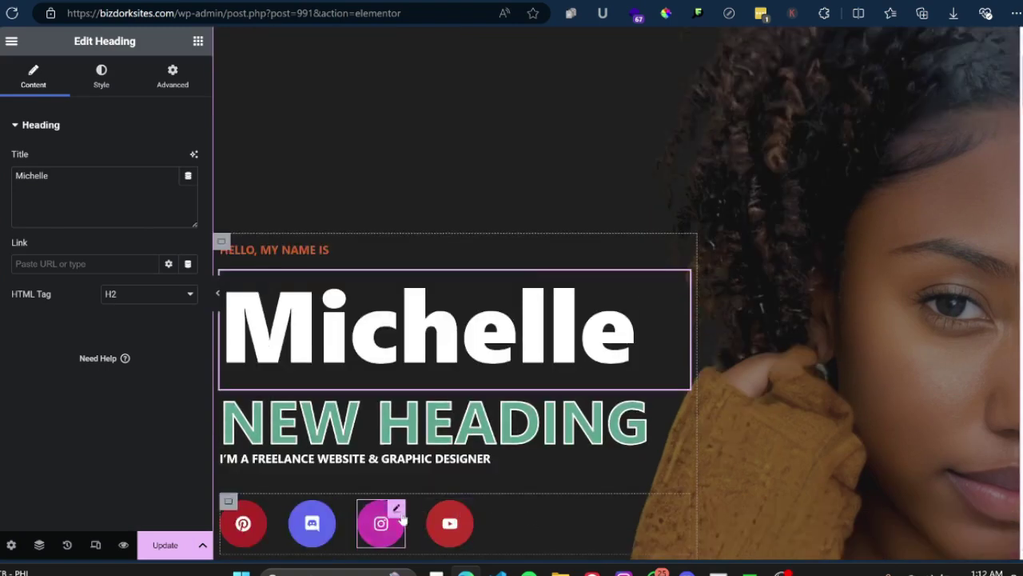
left_click(402, 518)
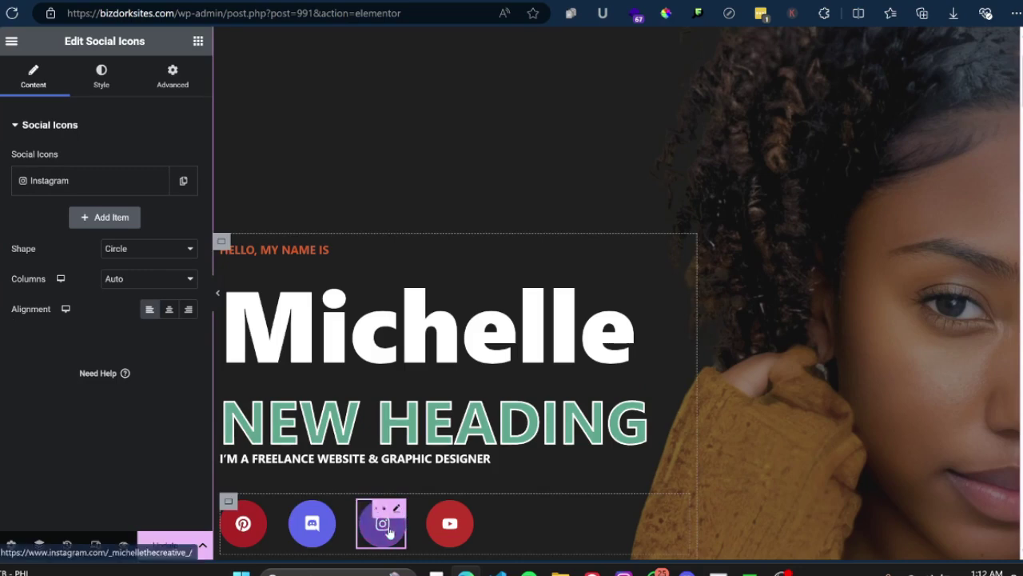
left_click(518, 345)
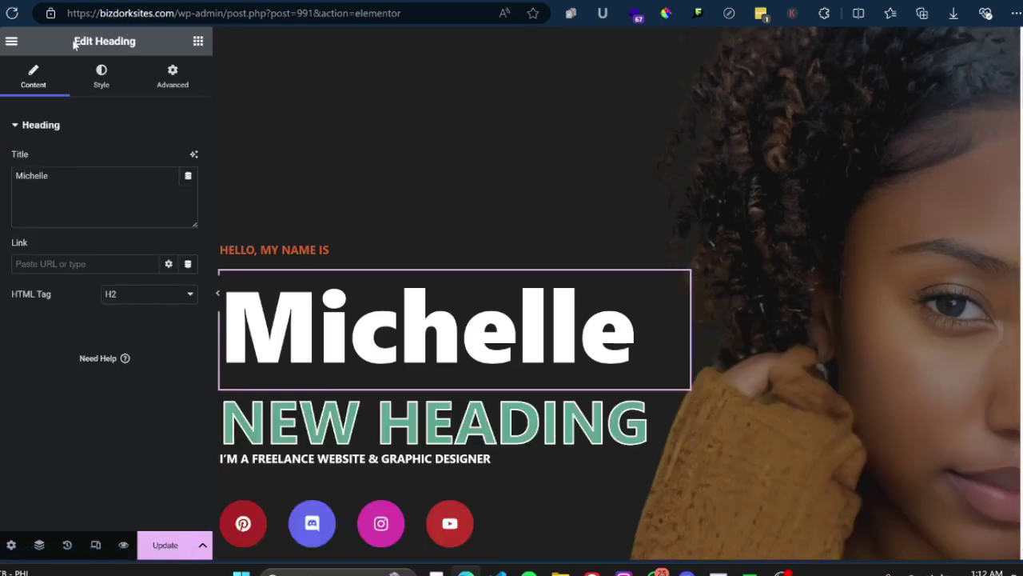
left_click_drag(75, 41, 133, 40)
left_click(328, 512)
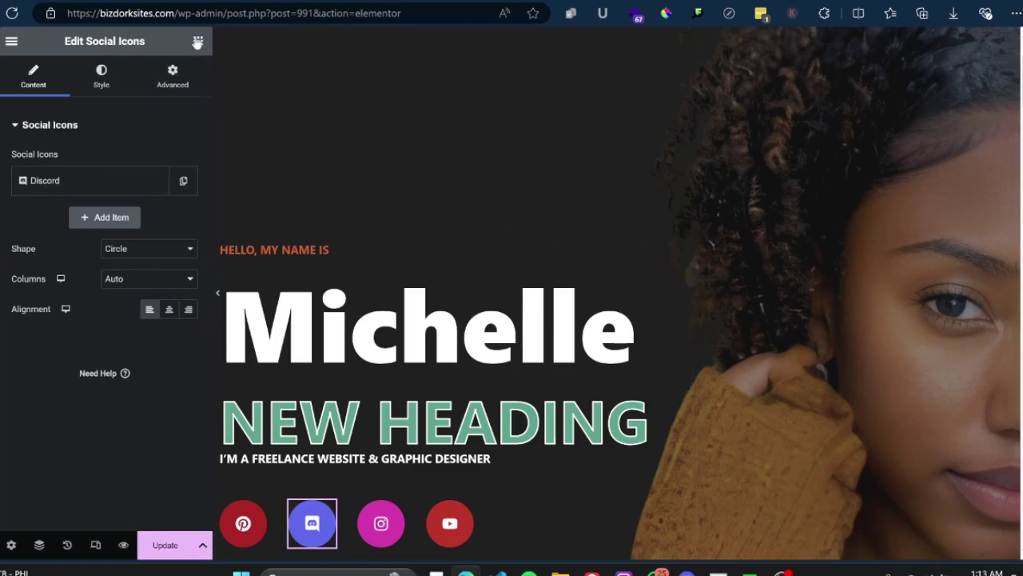
Add an Icon widget between the large name heading and the new heading
left_click(197, 41)
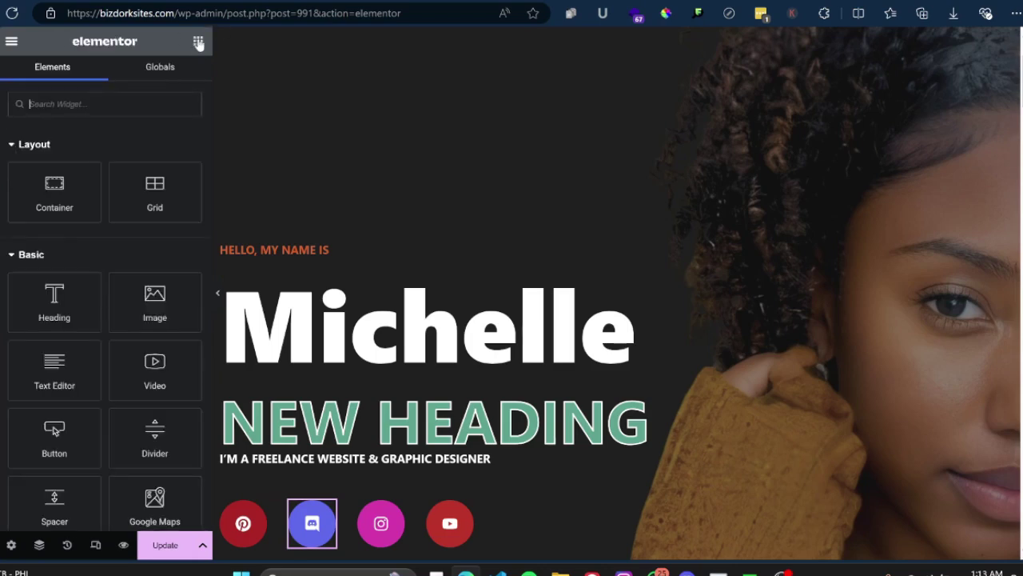
scroll(82, 211, "down", 3)
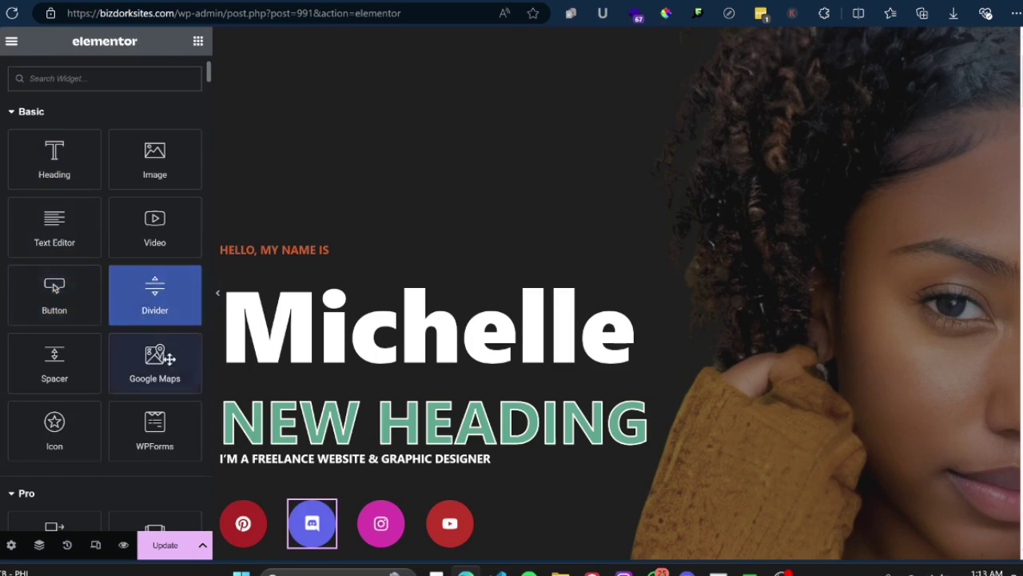
scroll(98, 240, "down", 2)
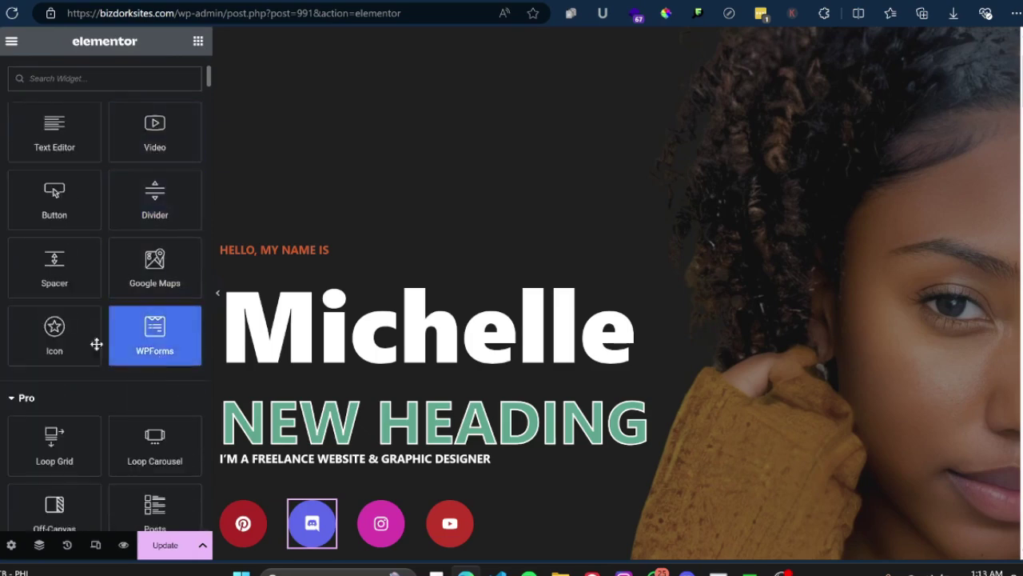
scroll(96, 344, "down", 4)
left_click_drag(88, 160, 401, 266)
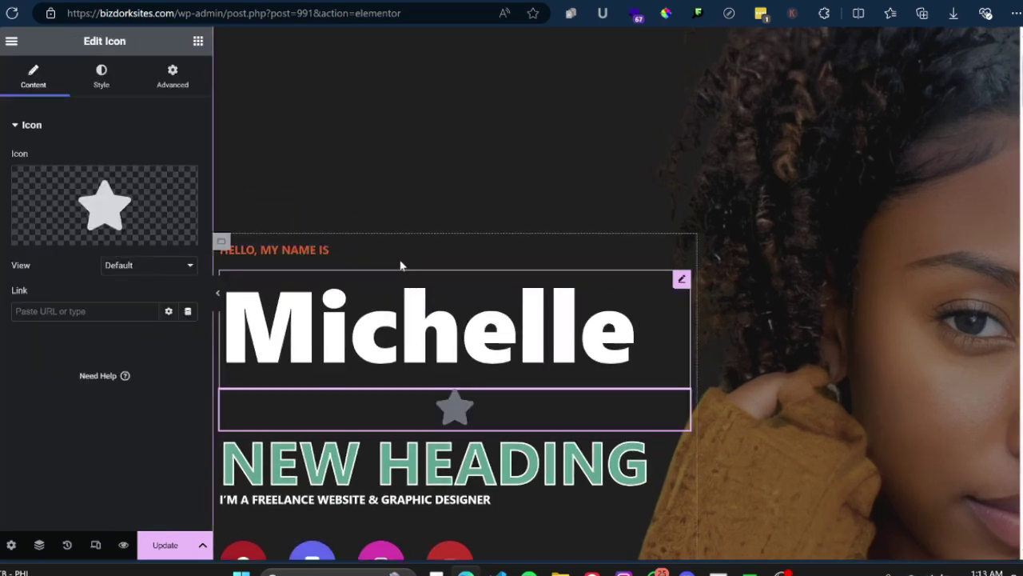
Replace the star with the open book icon, searching the icon library for "BOOK"
mouse_move(106, 192)
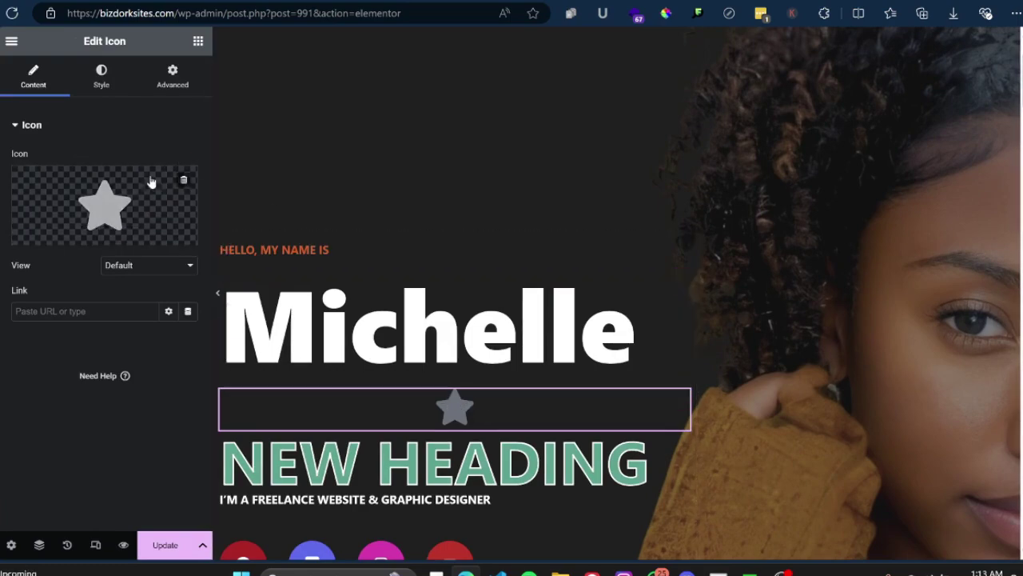
left_click(105, 233)
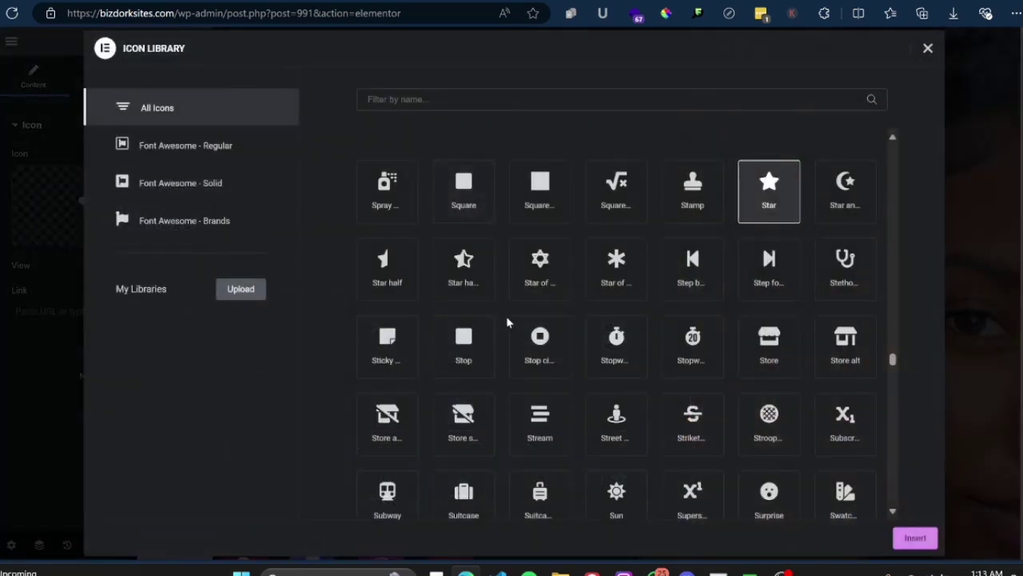
left_click(446, 105)
type("BOOK")
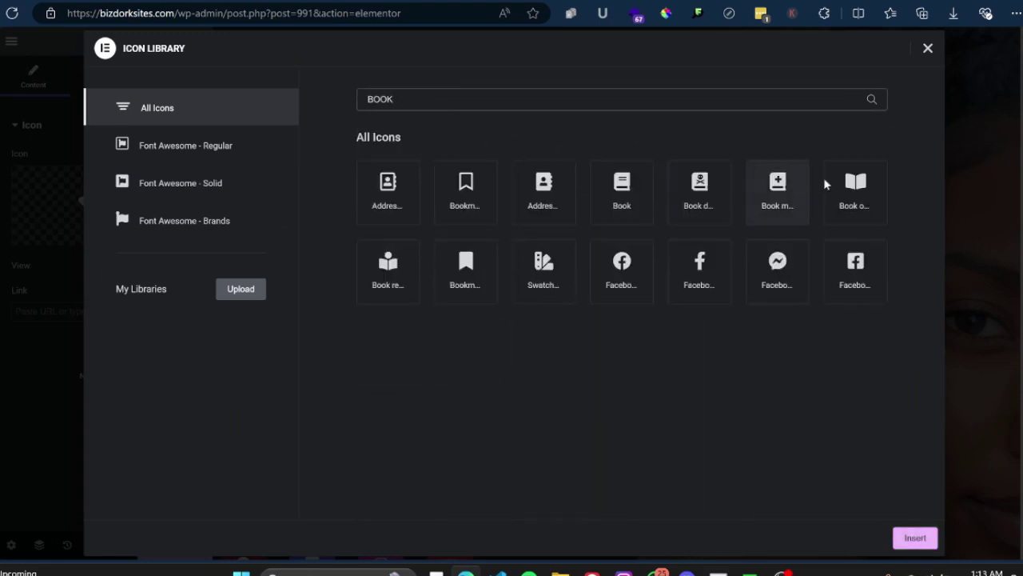
left_click(916, 539)
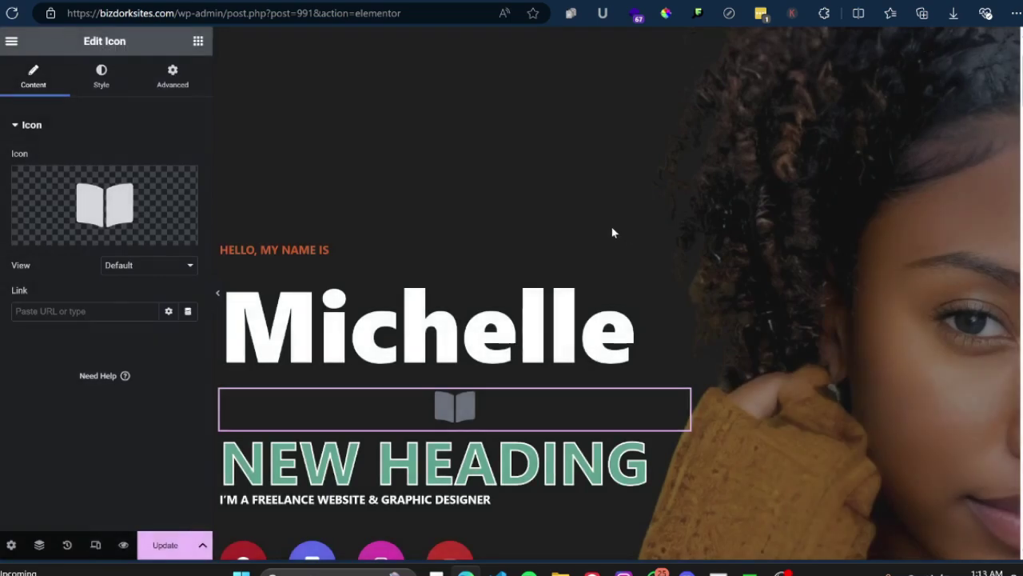
Left-align the book icon and try a custom red primary color on it
left_click(92, 77)
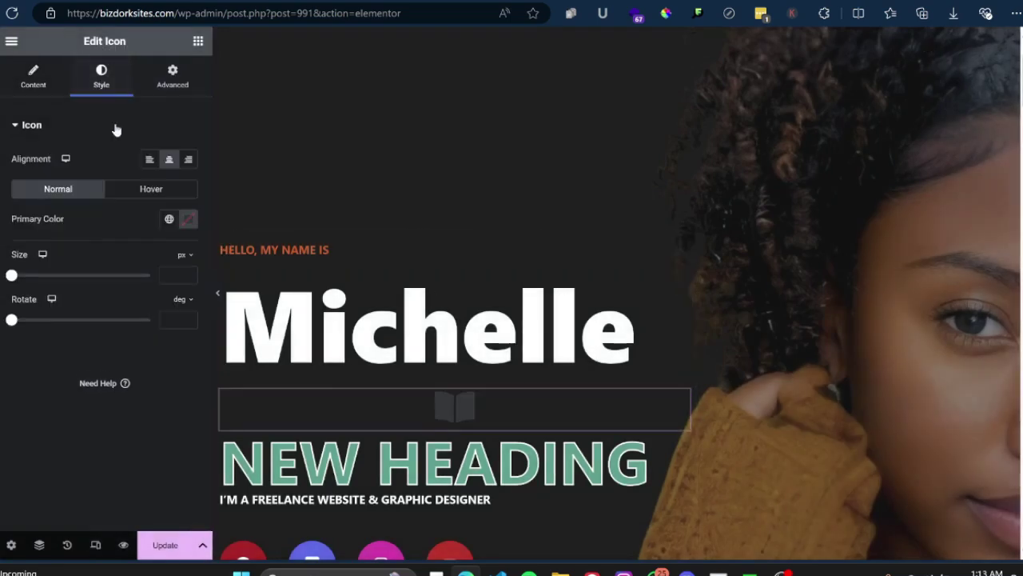
left_click(148, 160)
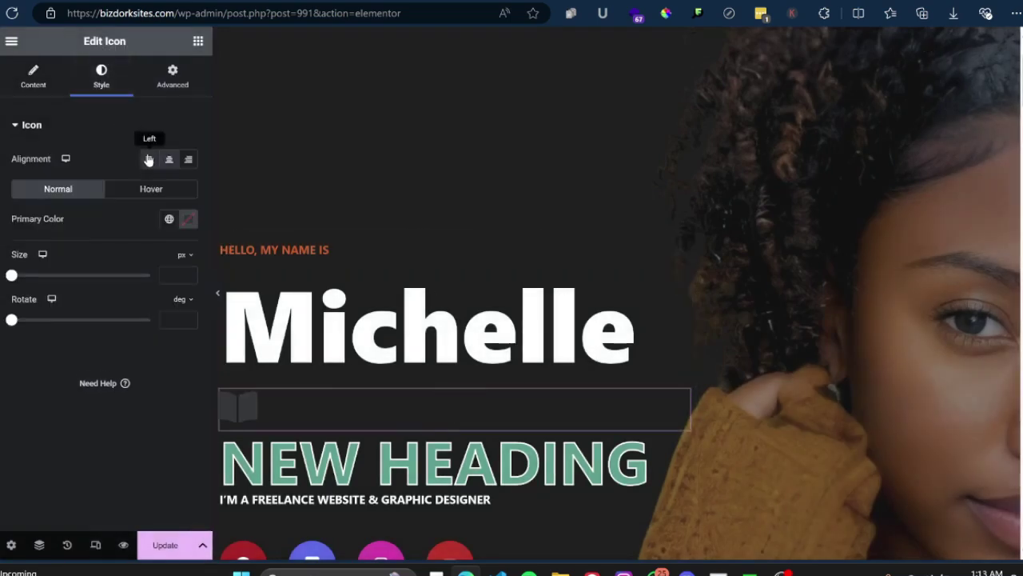
left_click(189, 219)
type("#C90101")
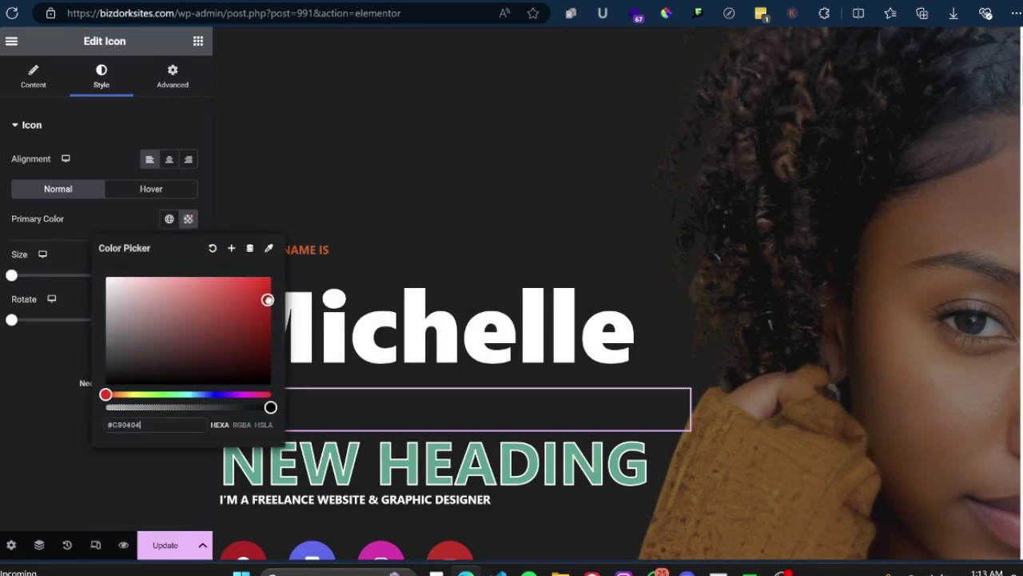
Apply the orange global color to the book icon and set its size to 85 px
left_click(169, 219)
left_click(74, 293)
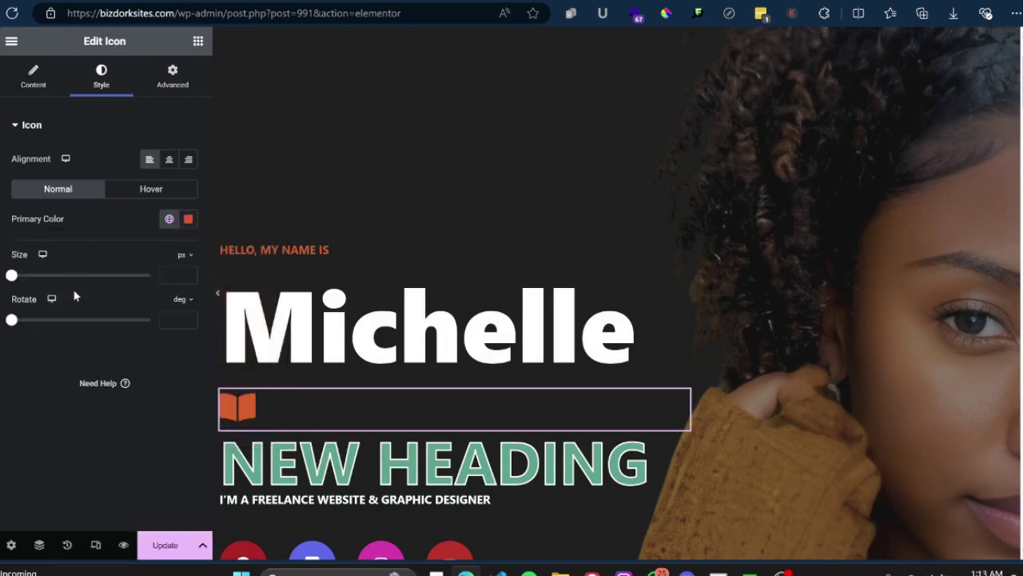
left_click_drag(17, 280, 53, 274)
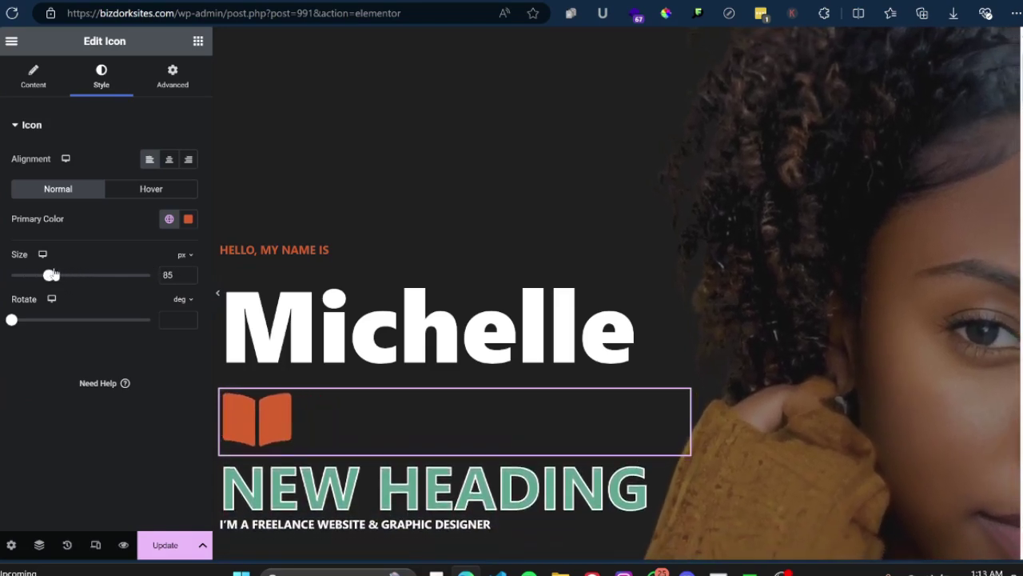
Give the book icon a white (#FFFFFF) hover color and the Pulse Grow hover animation
left_click(128, 194)
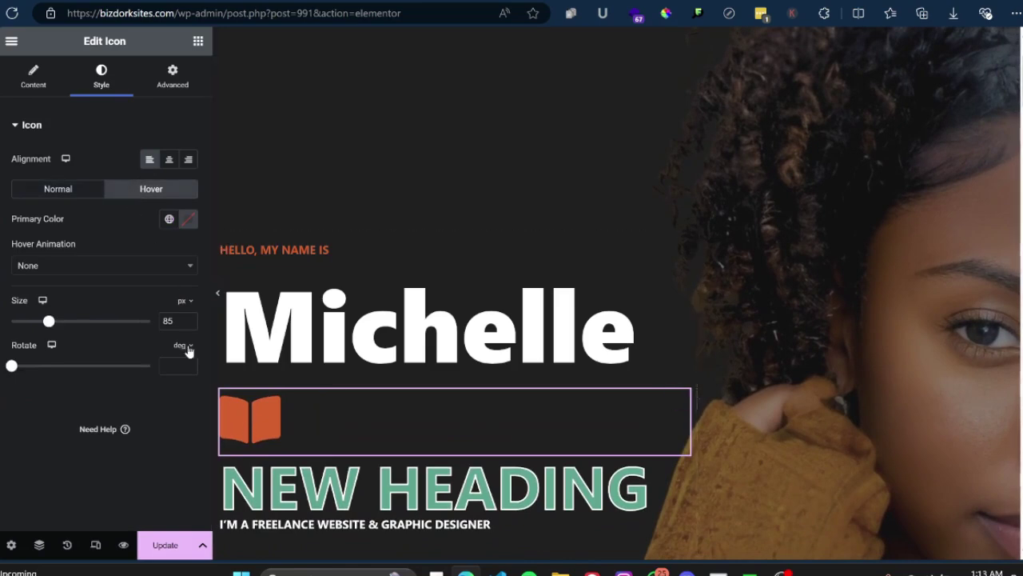
left_click(187, 218)
left_click(104, 277)
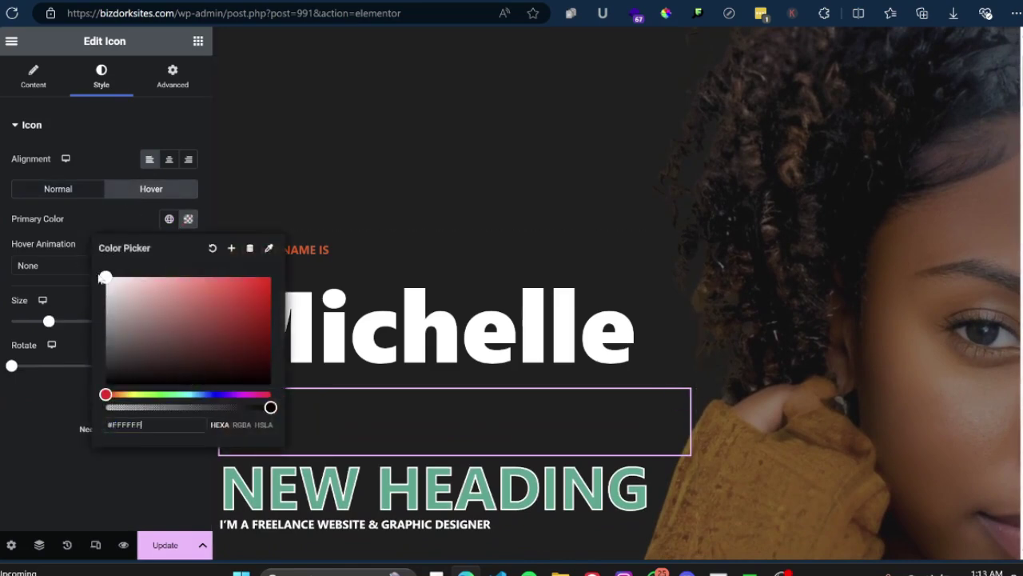
left_click(102, 212)
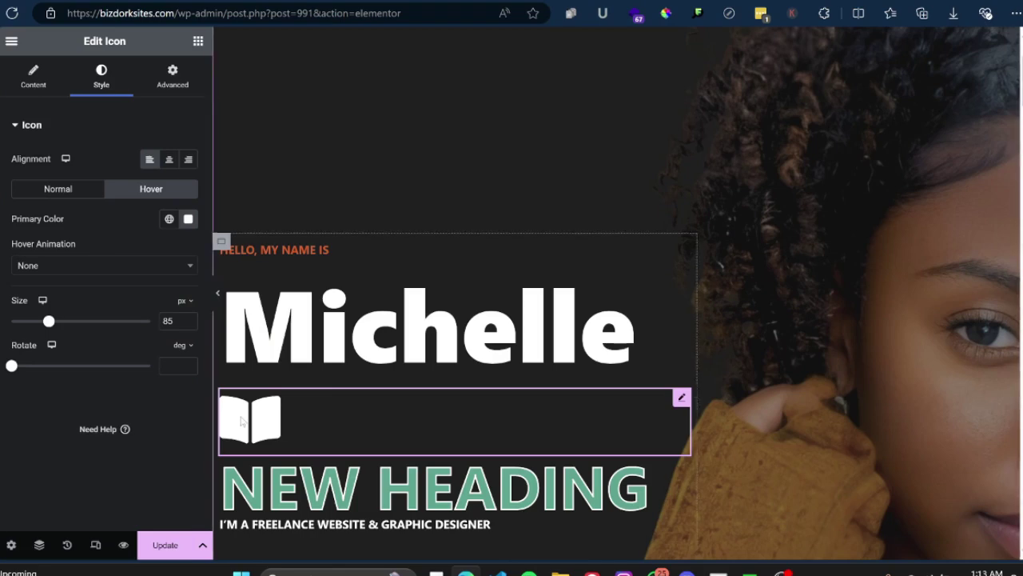
left_click(58, 272)
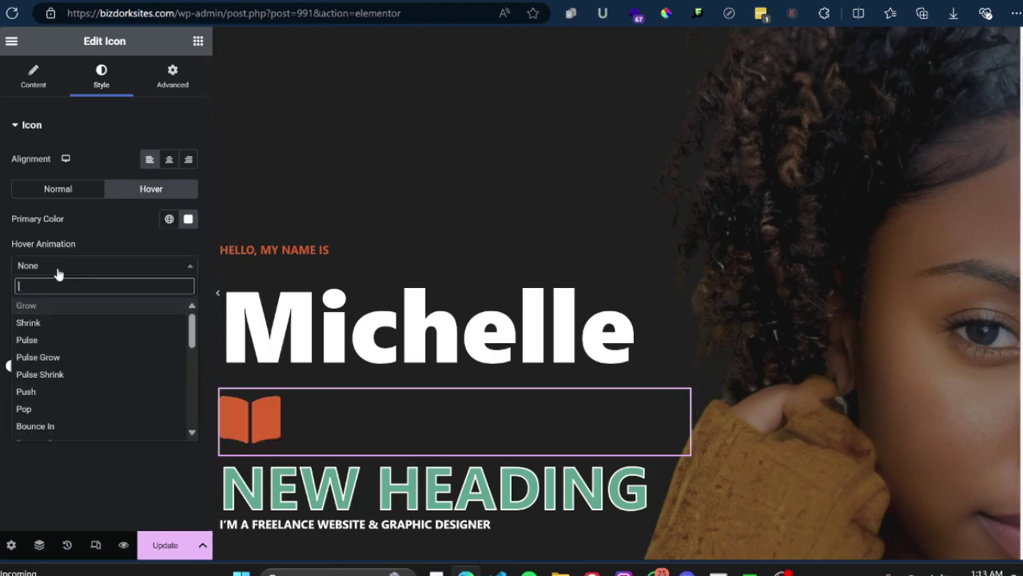
left_click(65, 357)
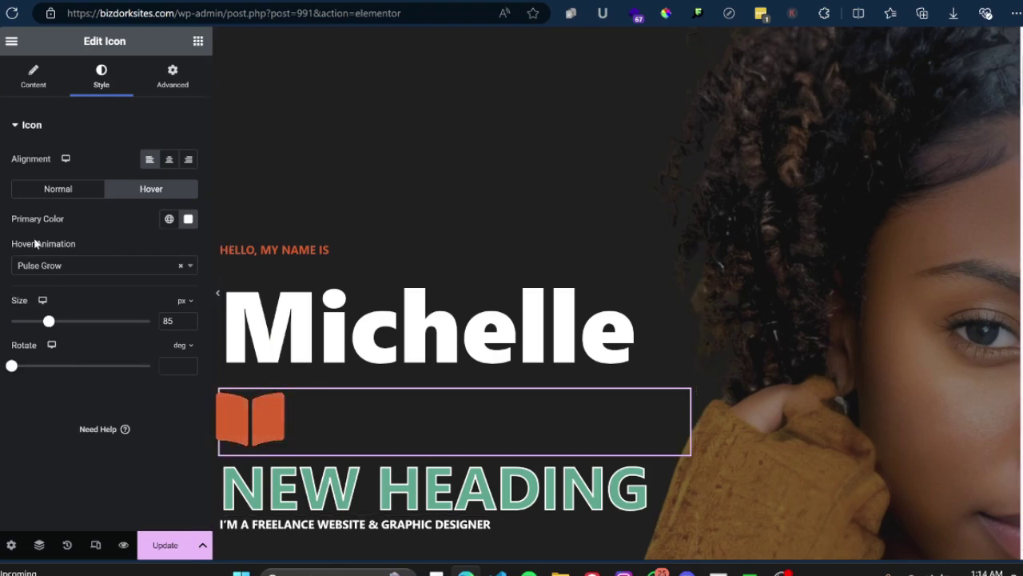
left_click(68, 189)
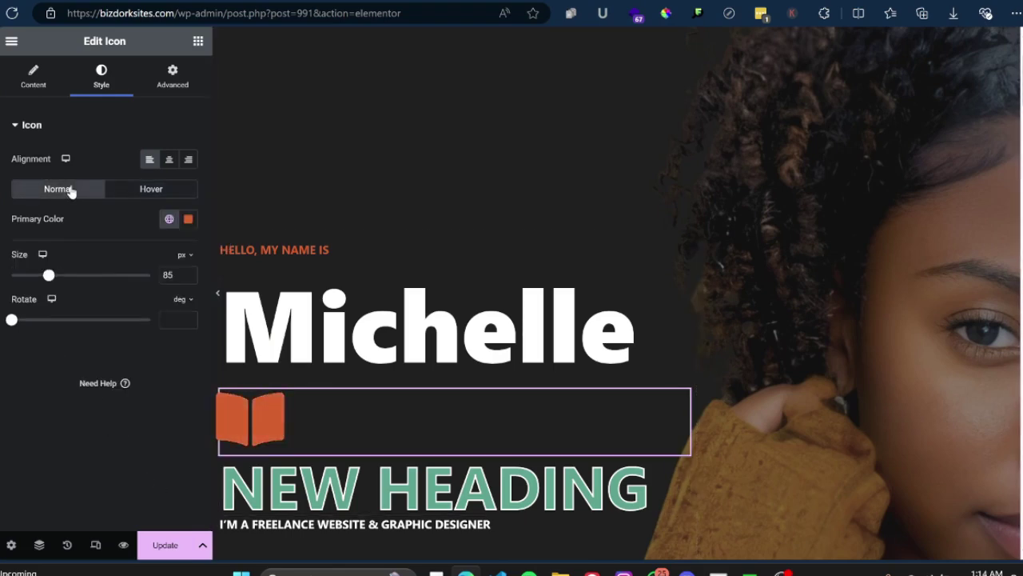
Browse the basic widgets, and open the settings of the book icon, the large name heading and the new heading to compare their content options
left_click(197, 42)
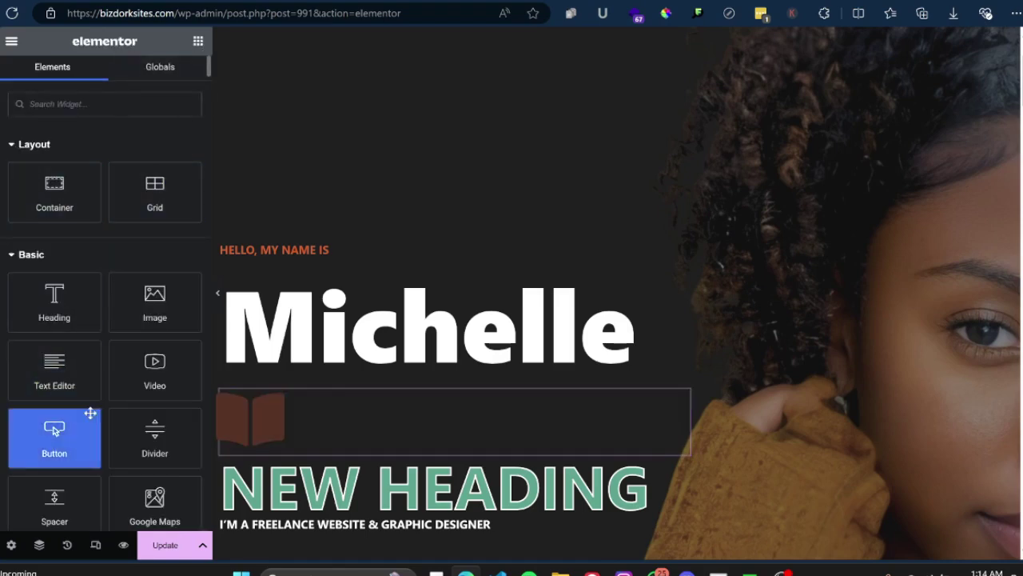
scroll(147, 237, "down", 1)
scroll(152, 351, "down", 1)
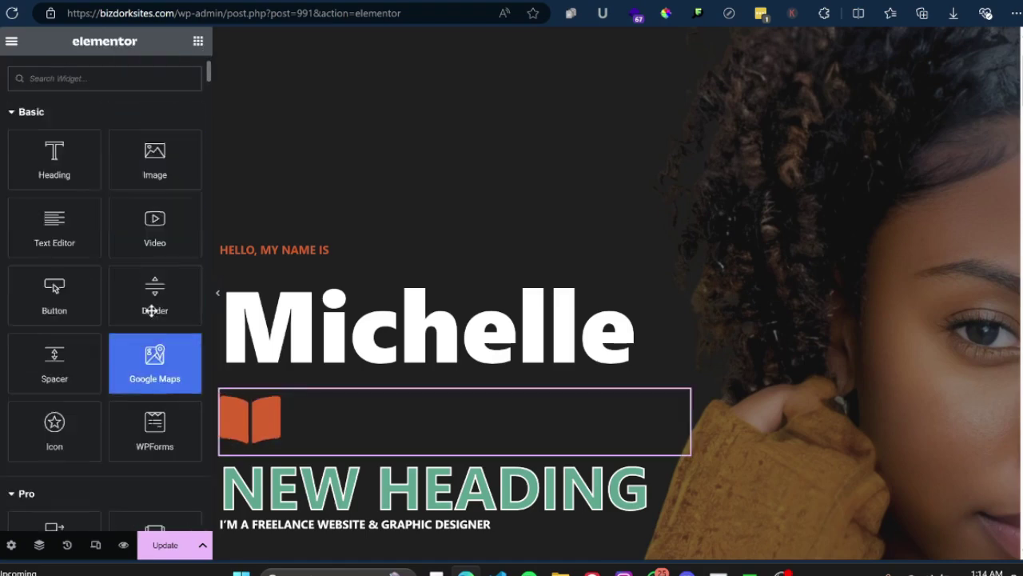
scroll(114, 232, "up", 3)
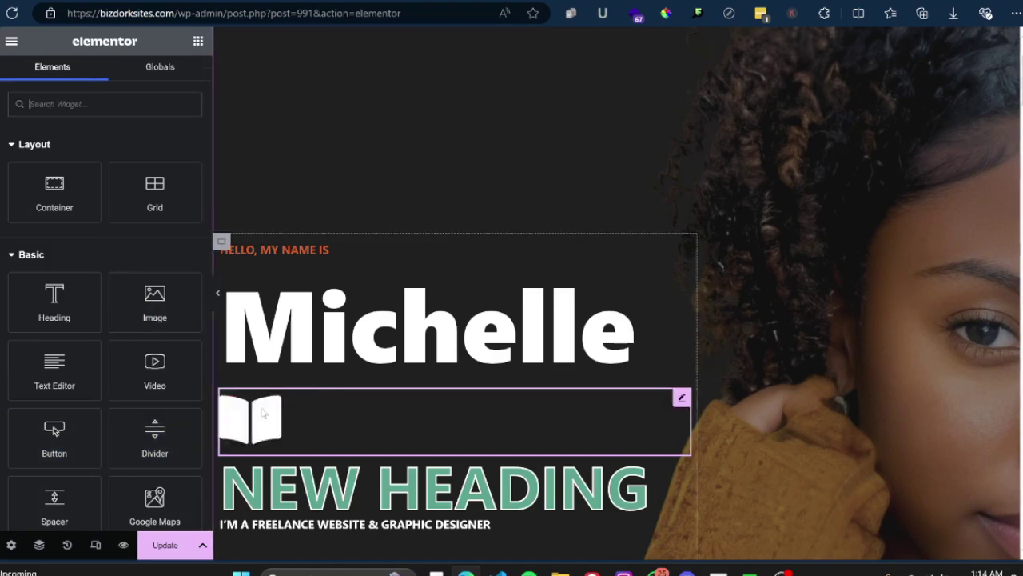
left_click(304, 411)
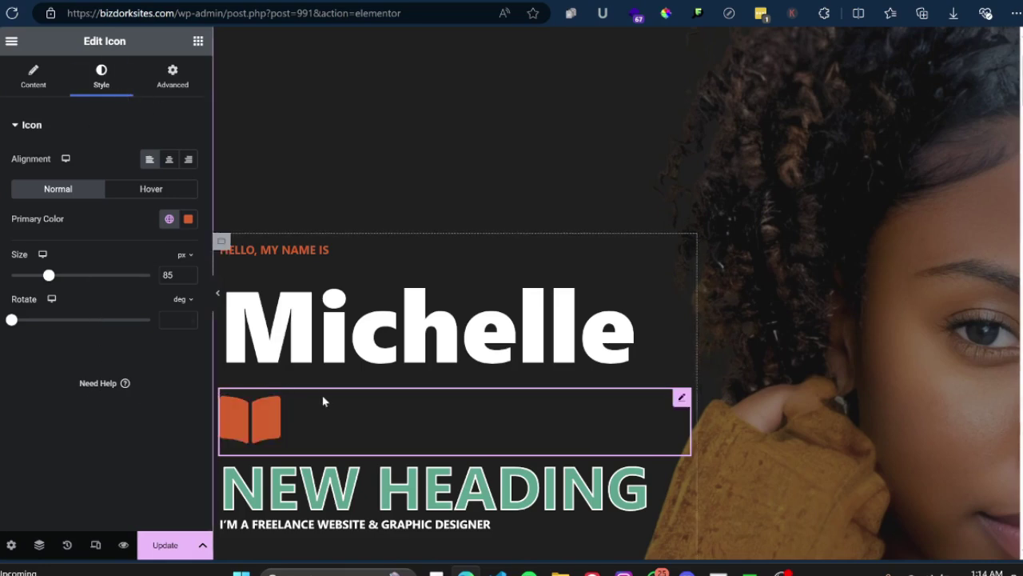
left_click(430, 320)
left_click(70, 189)
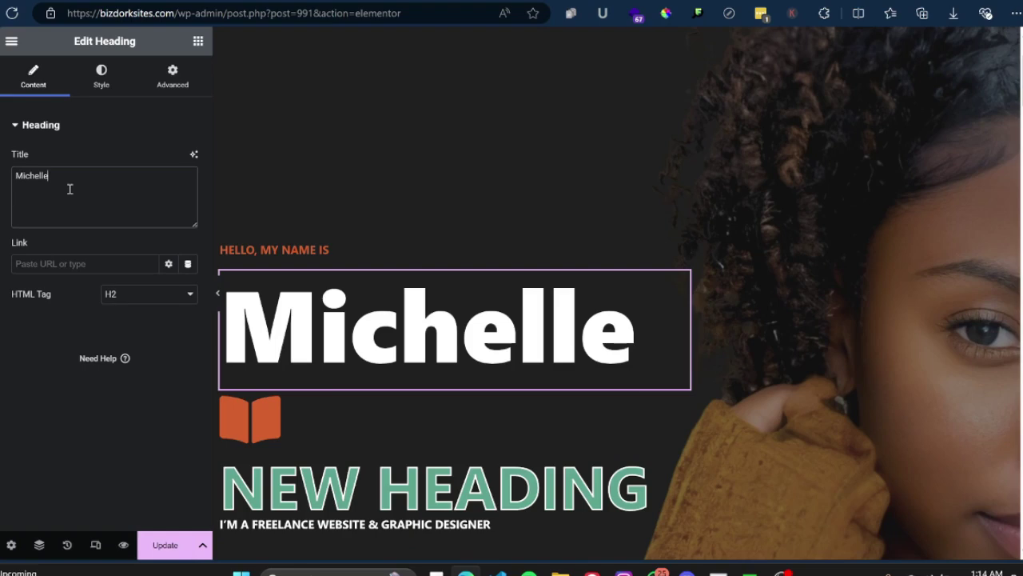
left_click(348, 418)
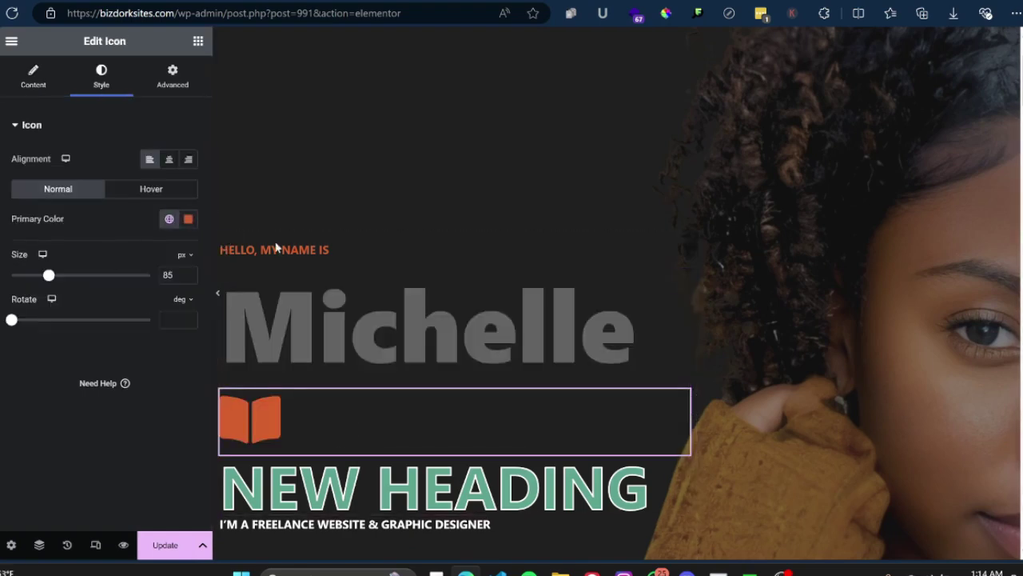
left_click(34, 80)
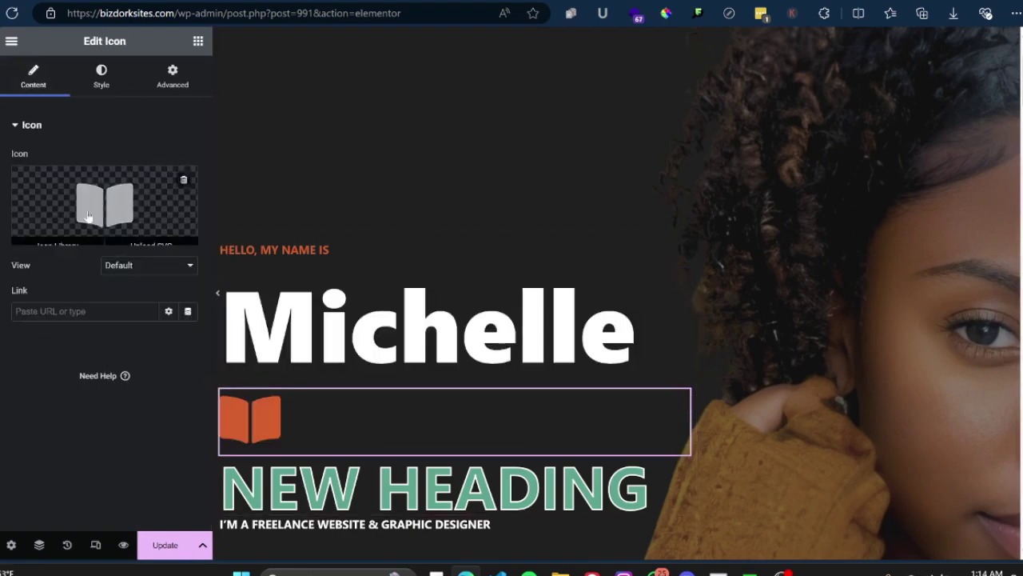
left_click(328, 480)
left_click(25, 86)
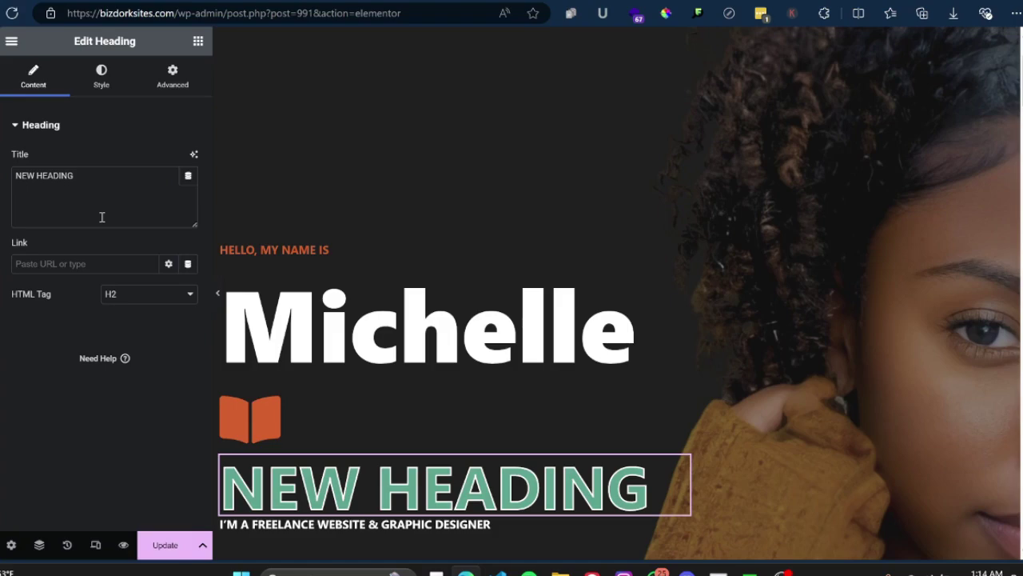
Delete the book icon and the new heading from the hero section
scroll(695, 226, "down", 2)
scroll(697, 232, "up", 3)
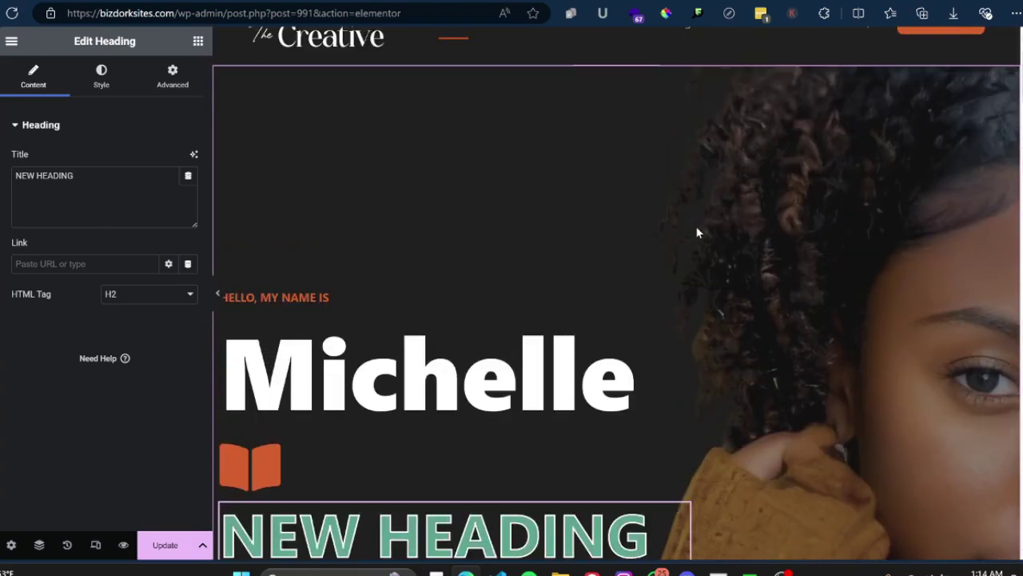
scroll(698, 229, "down", 3)
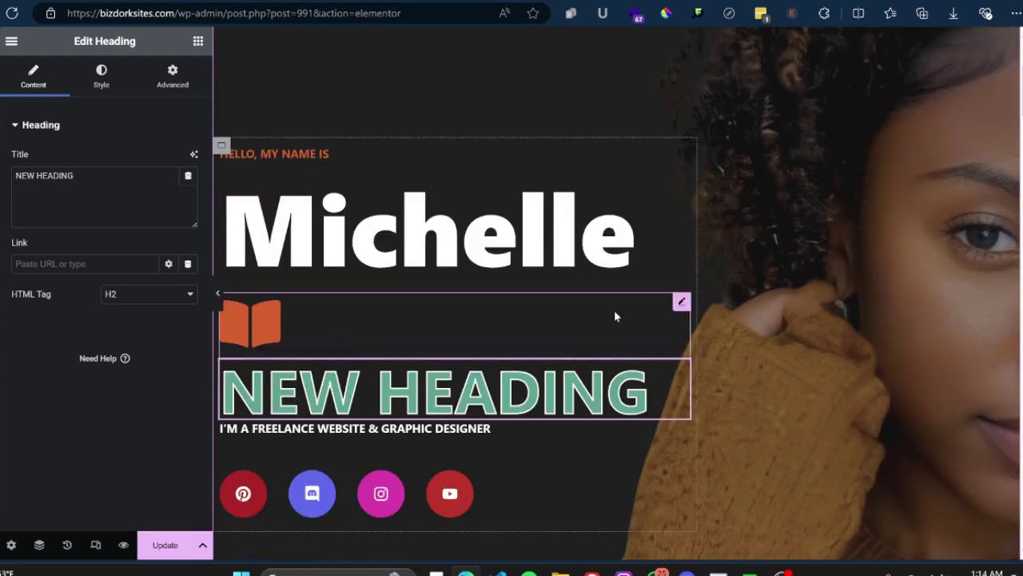
left_click(616, 314)
mouse_move(681, 302)
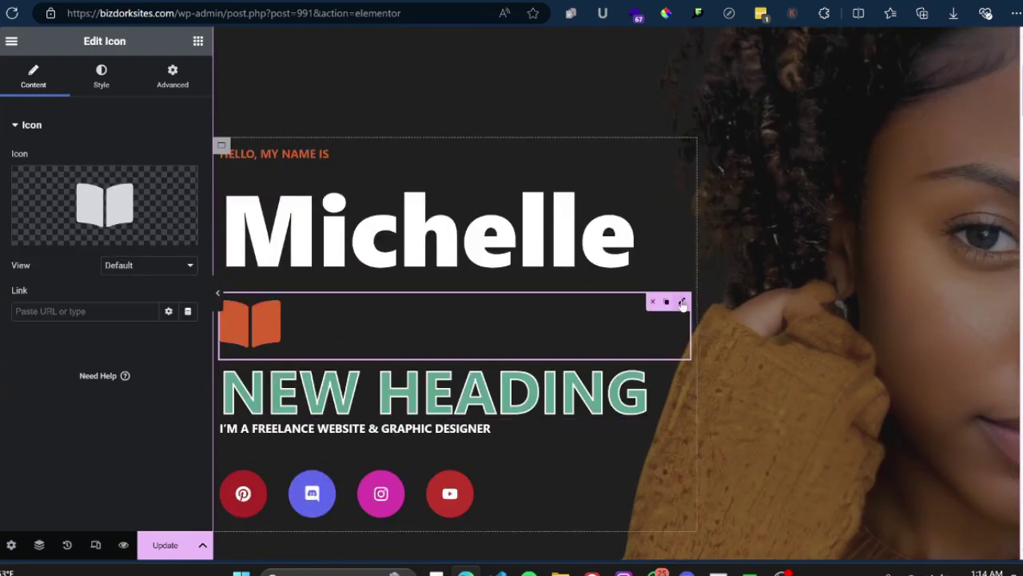
left_click(644, 302)
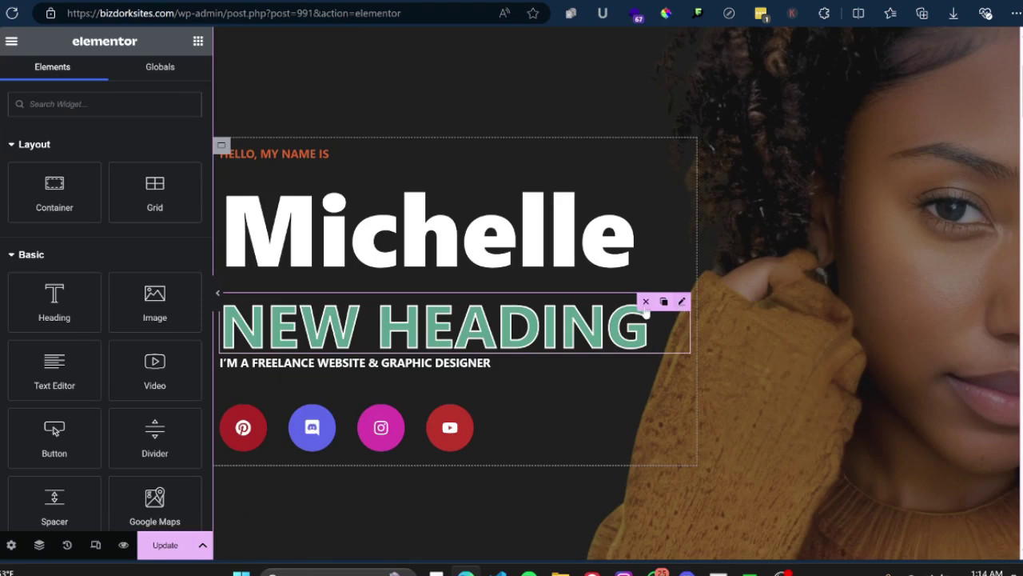
left_click(644, 302)
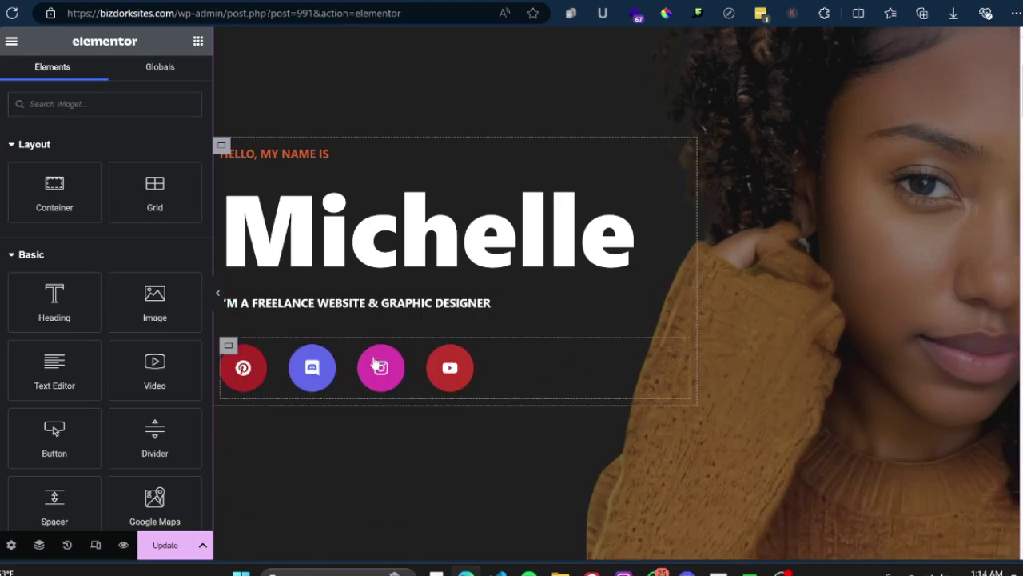
scroll(574, 252, "up", 3)
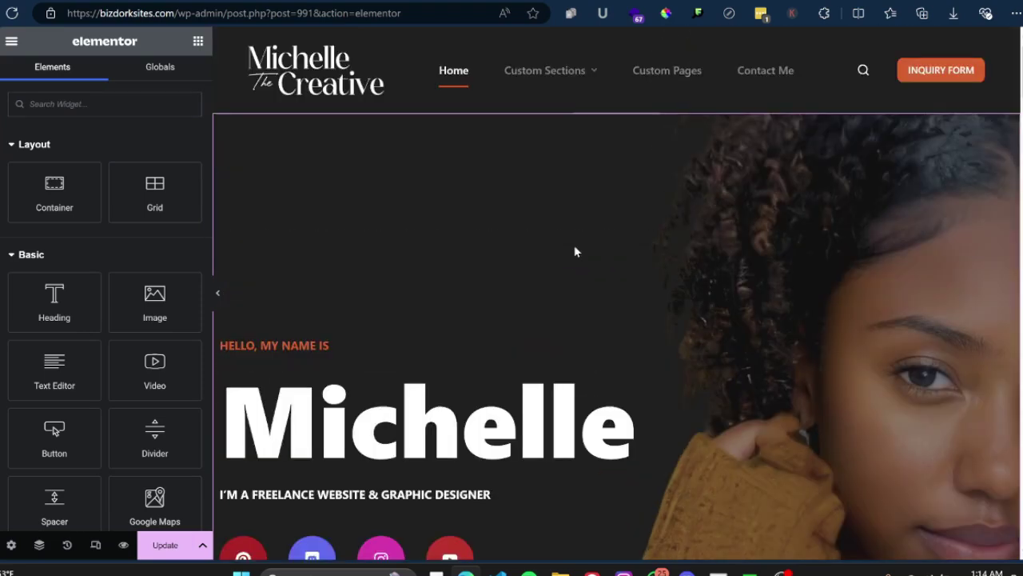